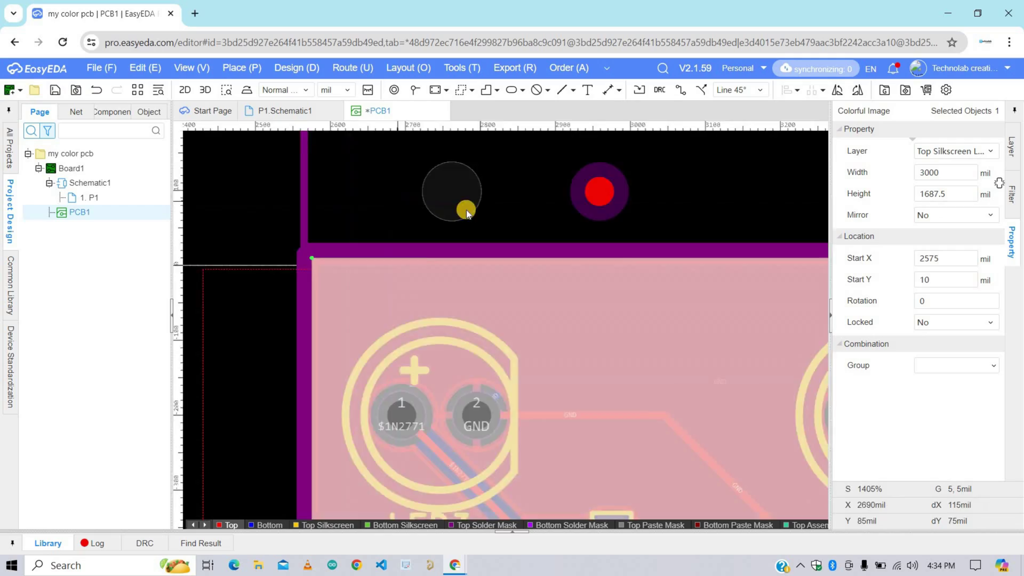
Resize the colorful image on the top silkscreen to 4605 × 2600 mil and save the PCB
scroll(466, 209, down, 5)
scroll(661, 361, up, 8)
scroll(602, 398, down, 8)
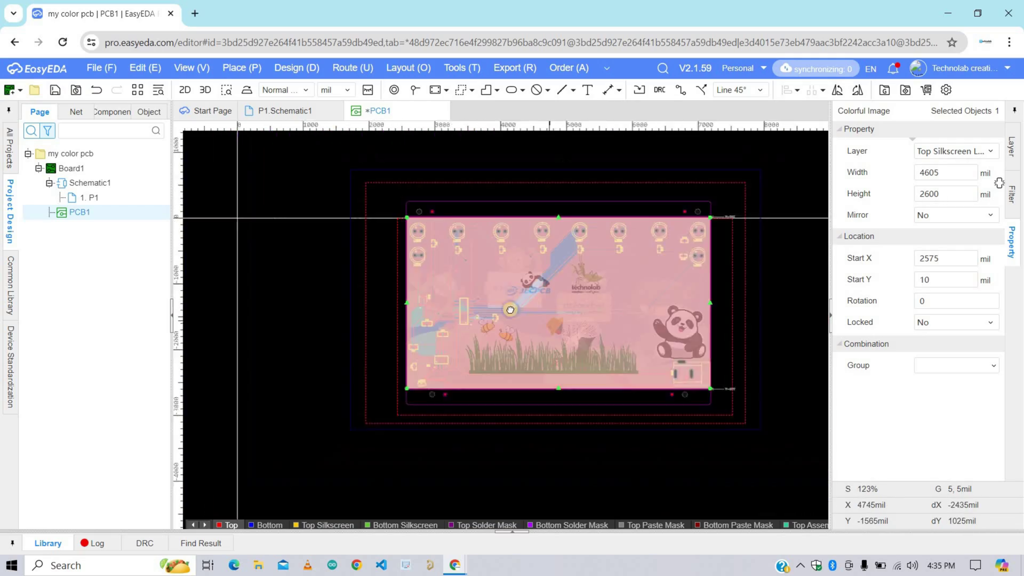
key(ctrl+s)
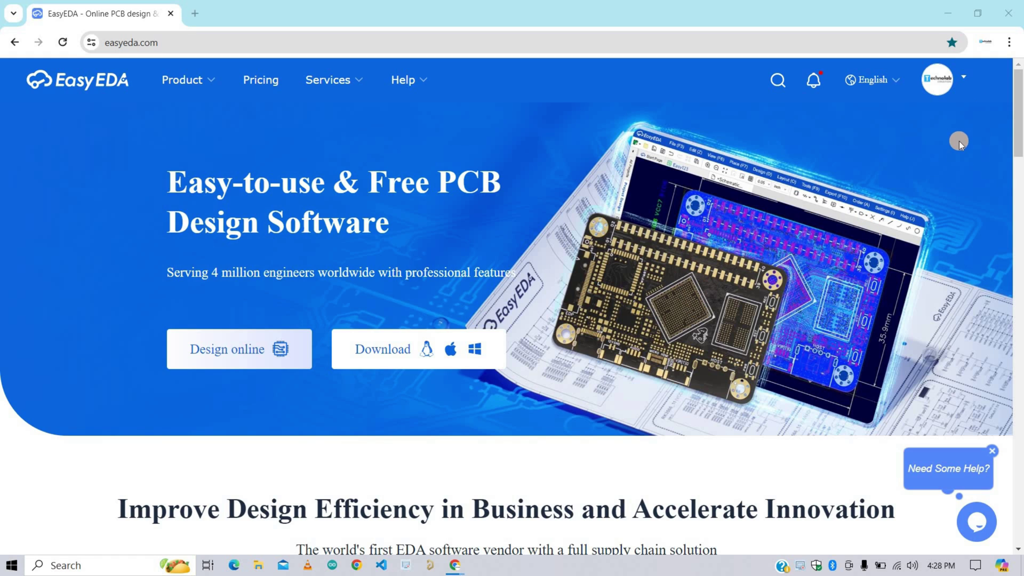
Open EasyEDA Designer from the account and create a new project named "Colour Silk Screen PCB"
click(937, 80)
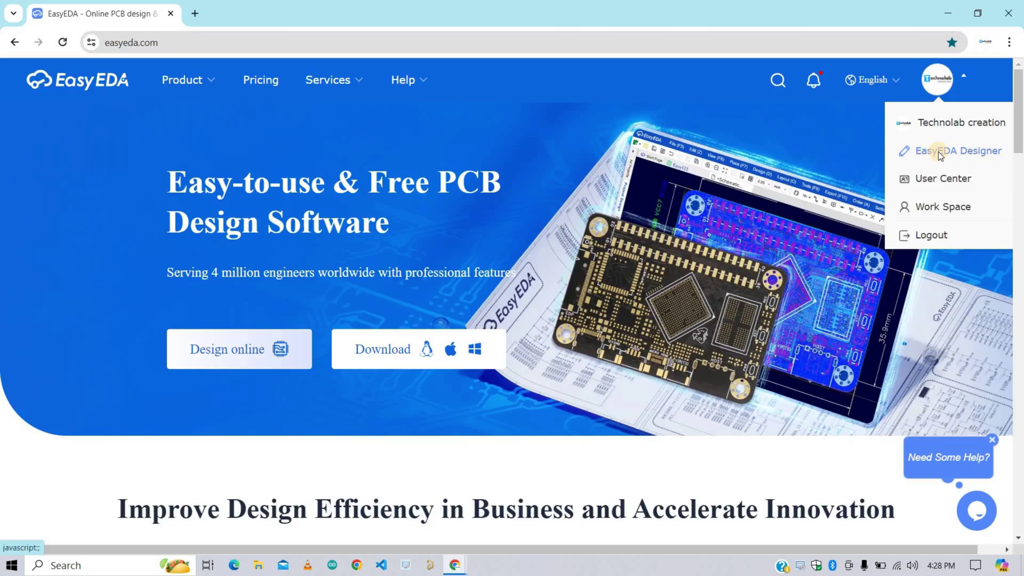
click(938, 151)
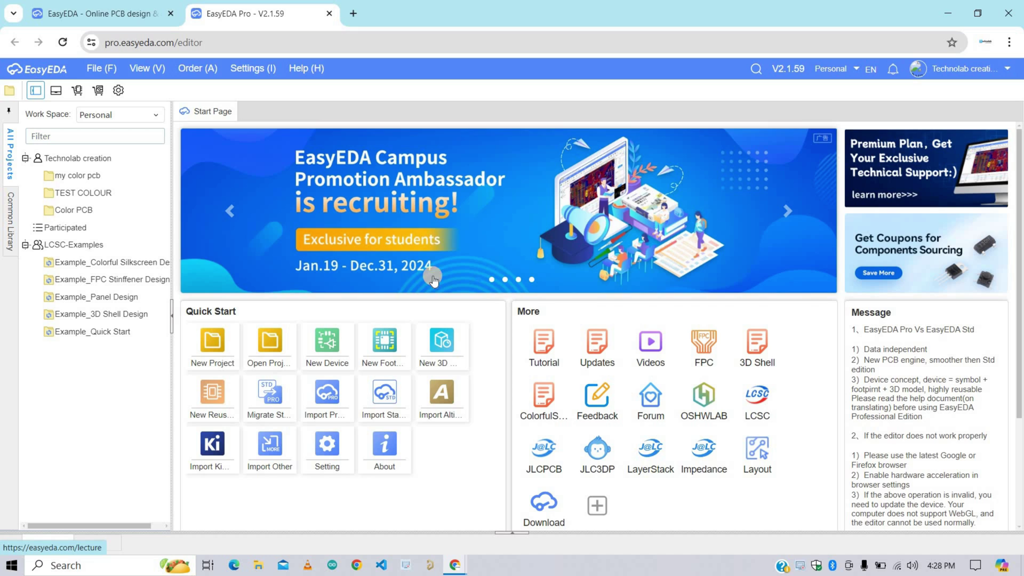
click(102, 68)
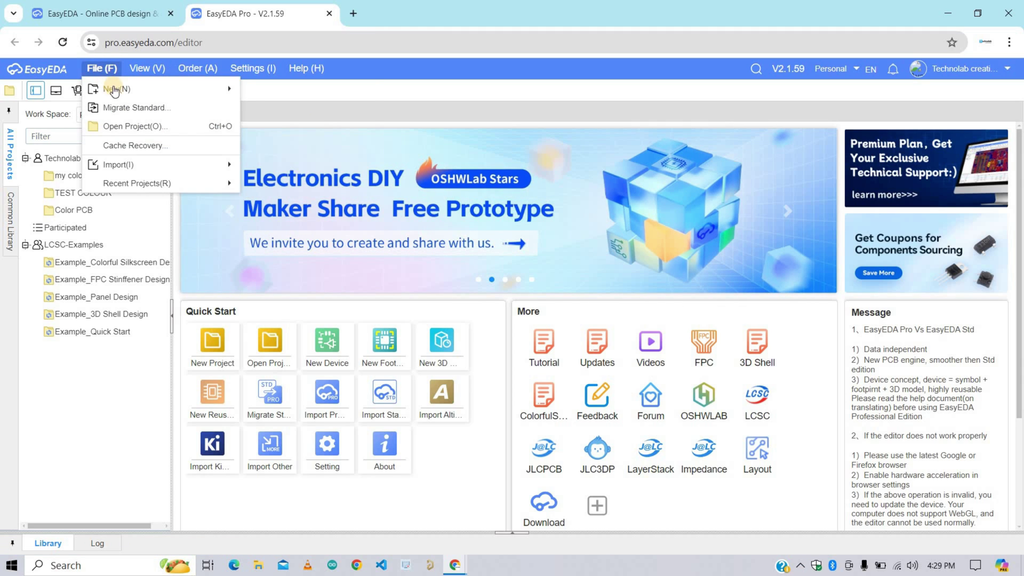
mouse_move(128, 88)
click(277, 91)
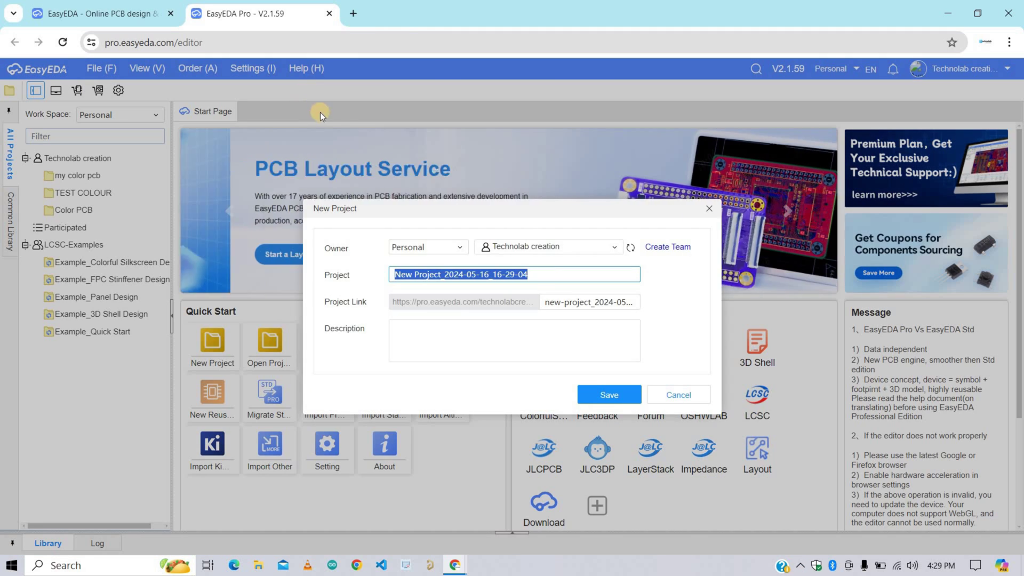
key(BackSpace)
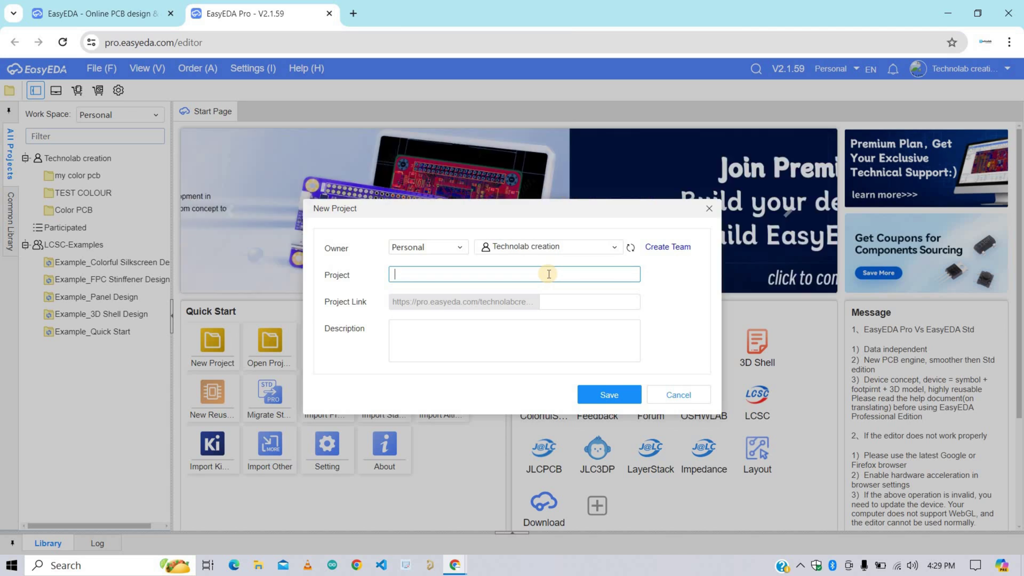
text(Colour Sil)
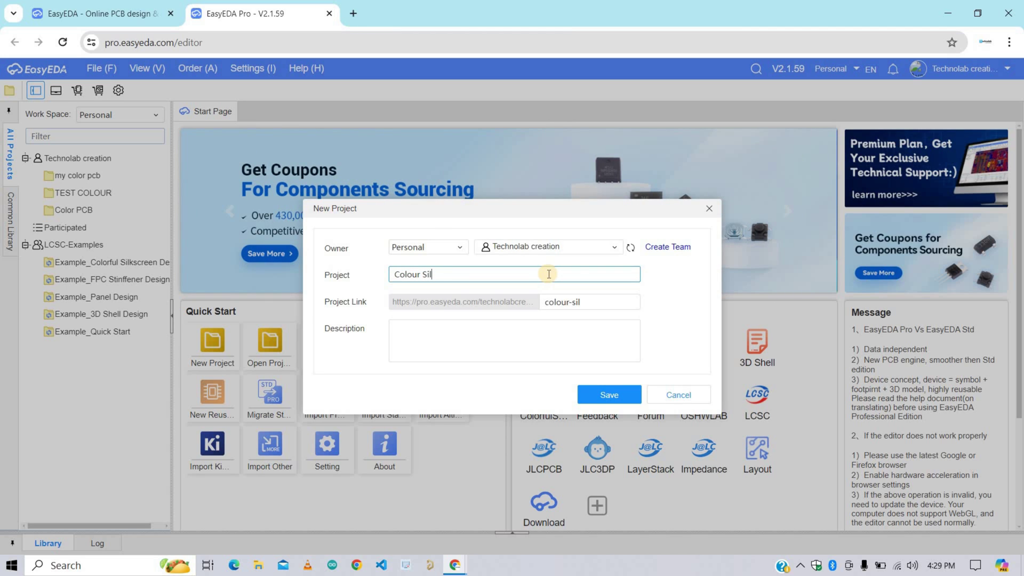
text(k Screen PCB)
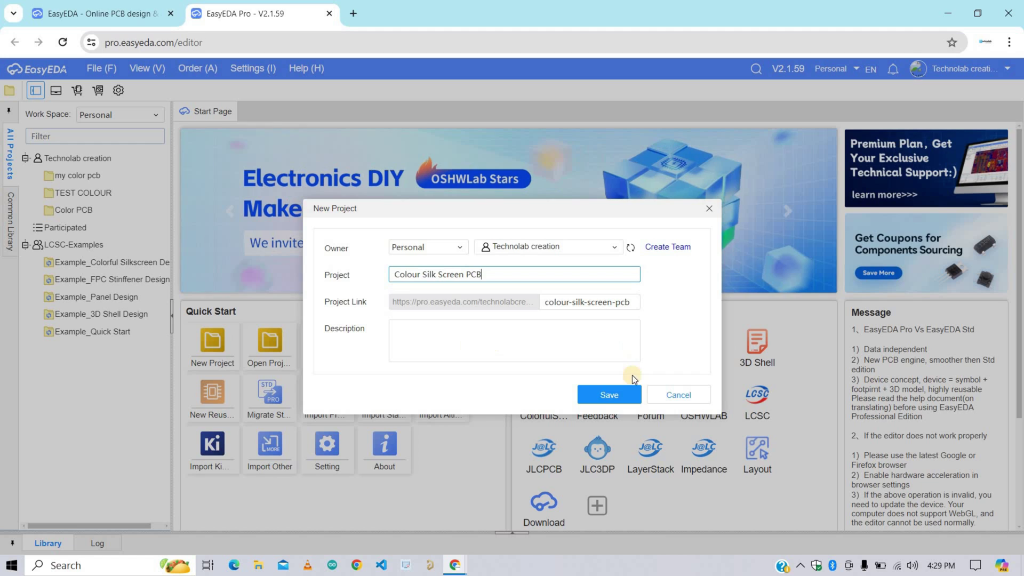
click(603, 395)
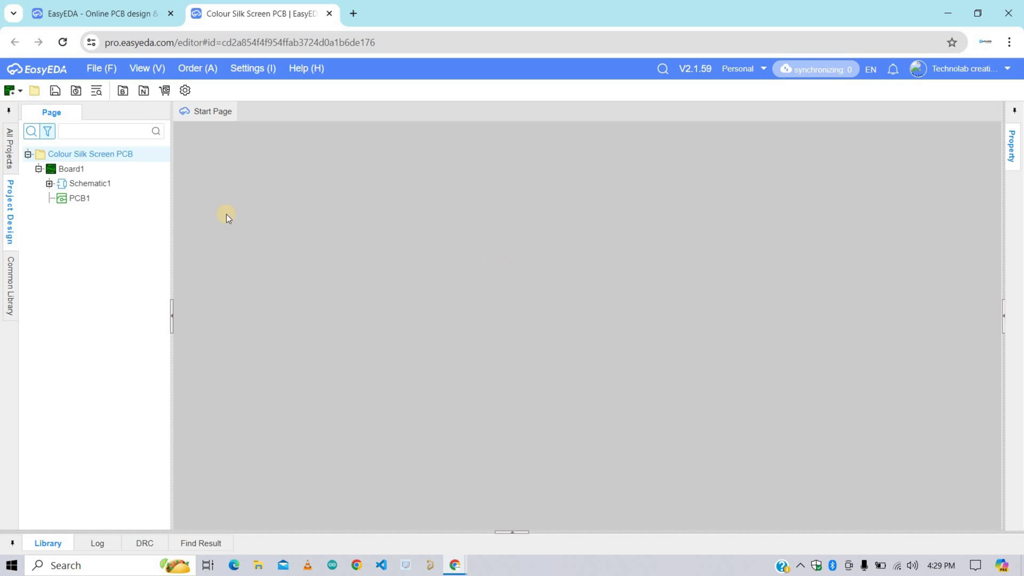
Open page P1 of Schematic1 in the Colour Silk Screen PCB project
click(92, 186)
double_click(94, 191)
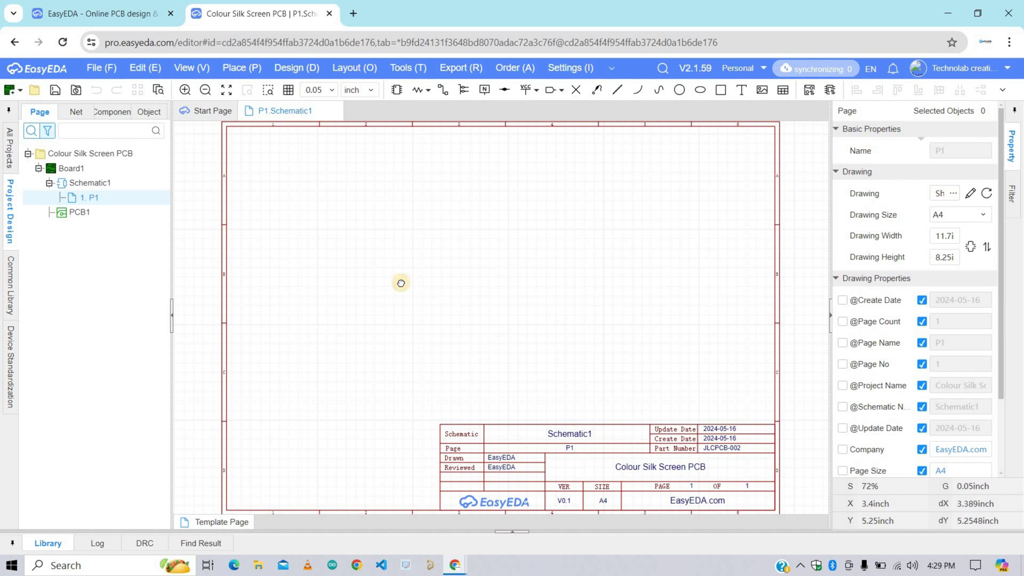
scroll(400, 283, left, 2)
scroll(389, 251, down, 1)
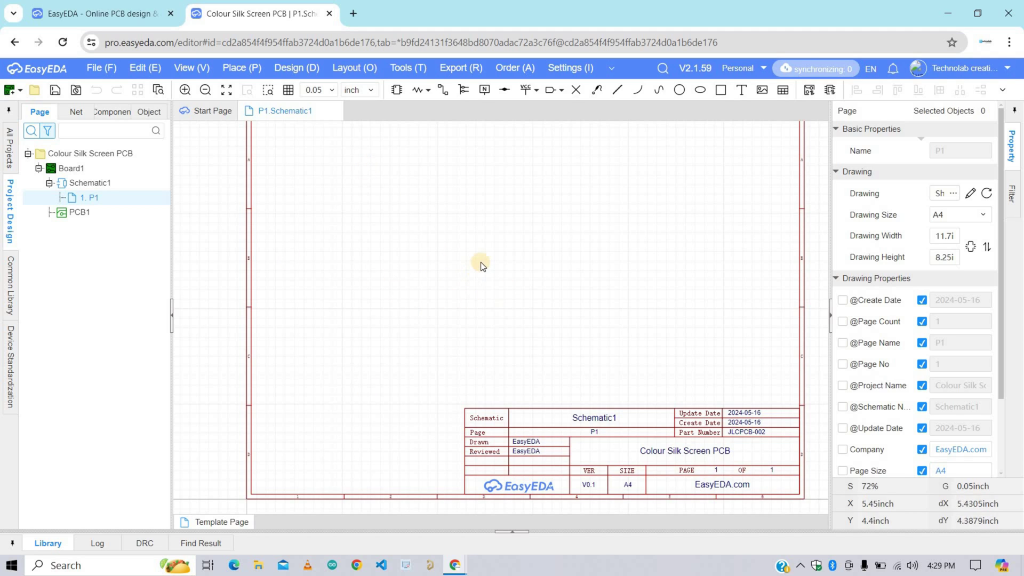
scroll(491, 299, up, 2)
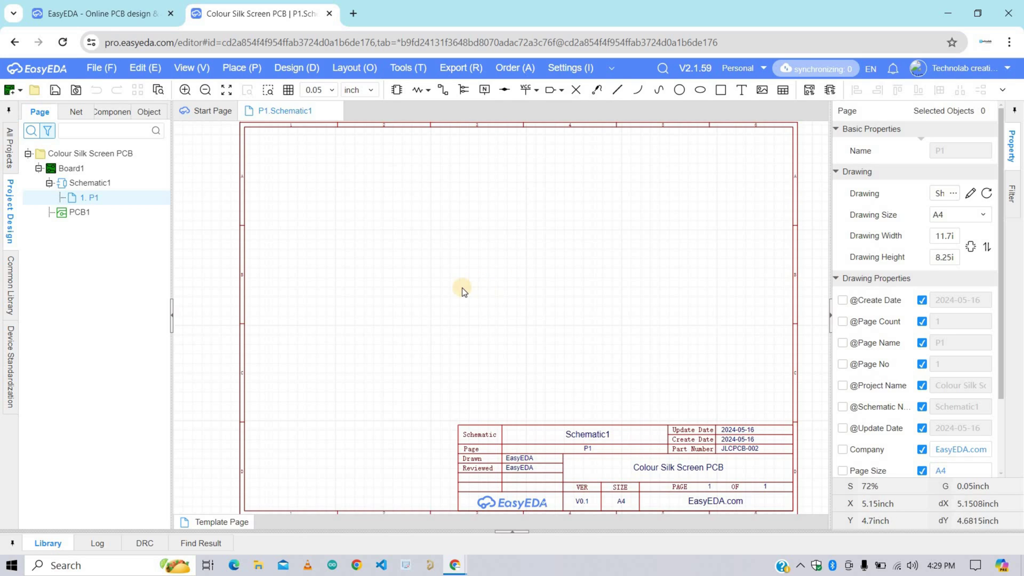
Enable "Using JLC color silkscreen technology" in the general PCB/Footprint settings, then apply and confirm the change
click(569, 71)
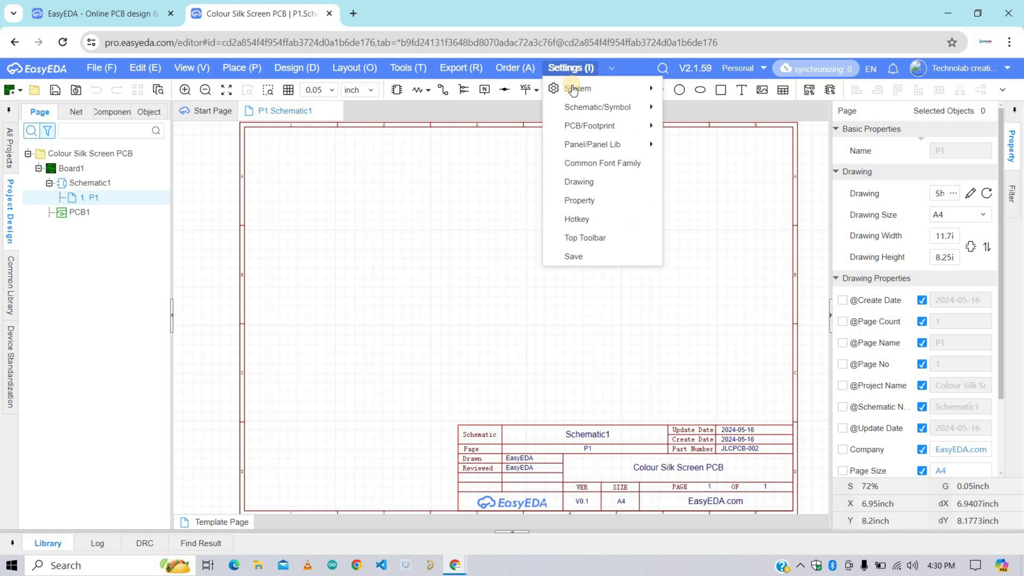
mouse_move(578, 111)
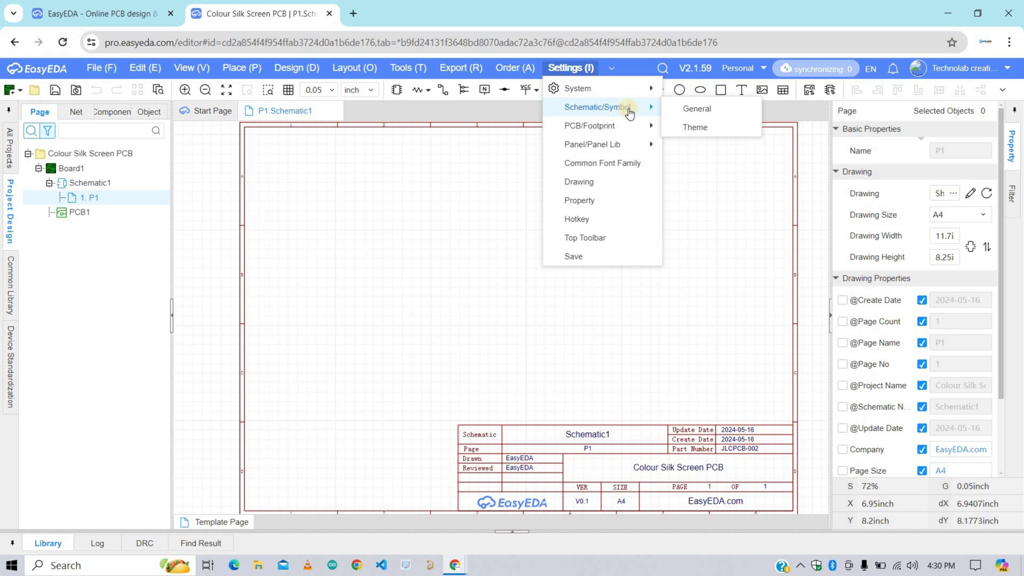
click(697, 108)
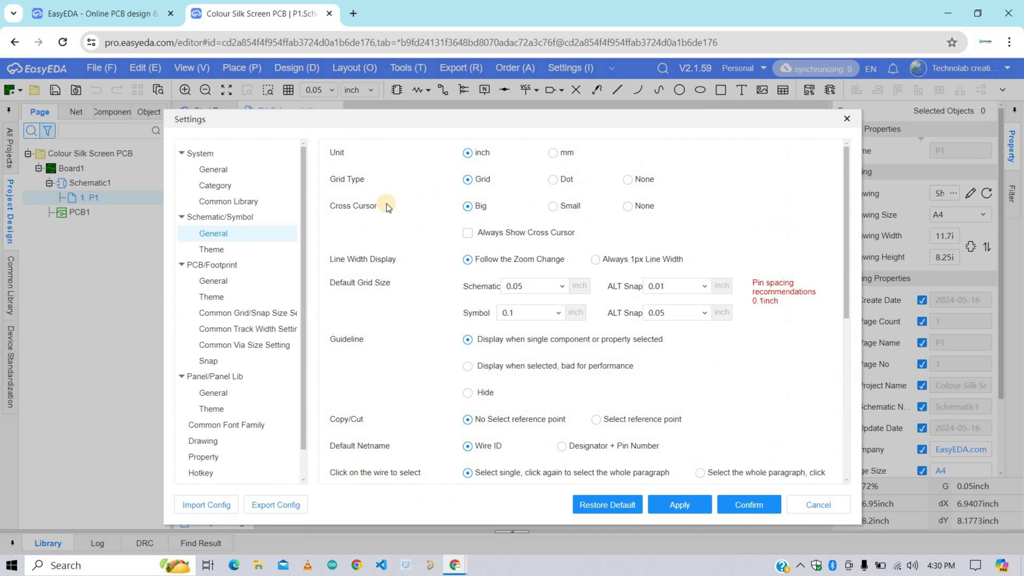
click(214, 281)
scroll(523, 292, down, 15)
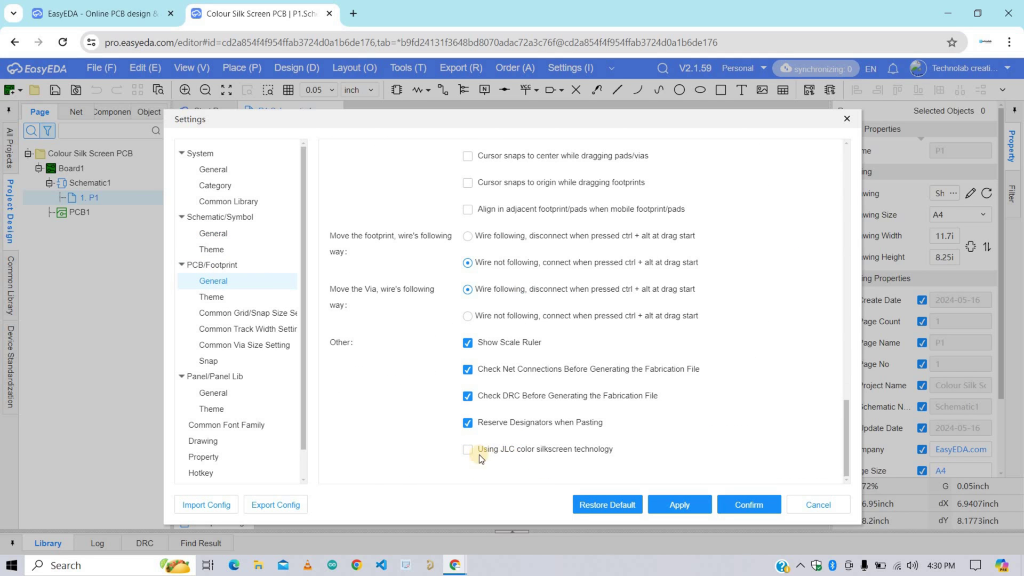
click(474, 453)
click(675, 504)
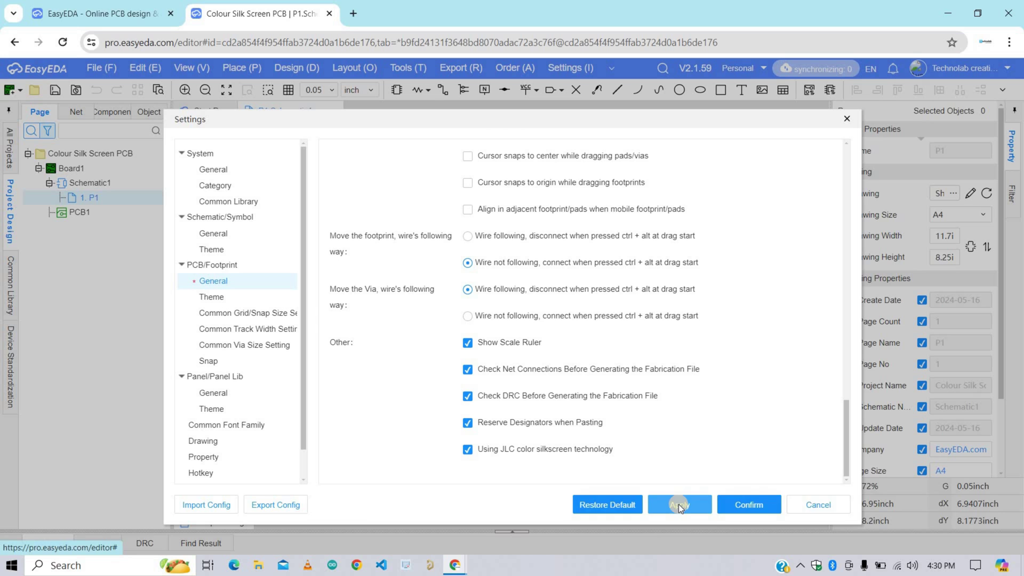
click(750, 506)
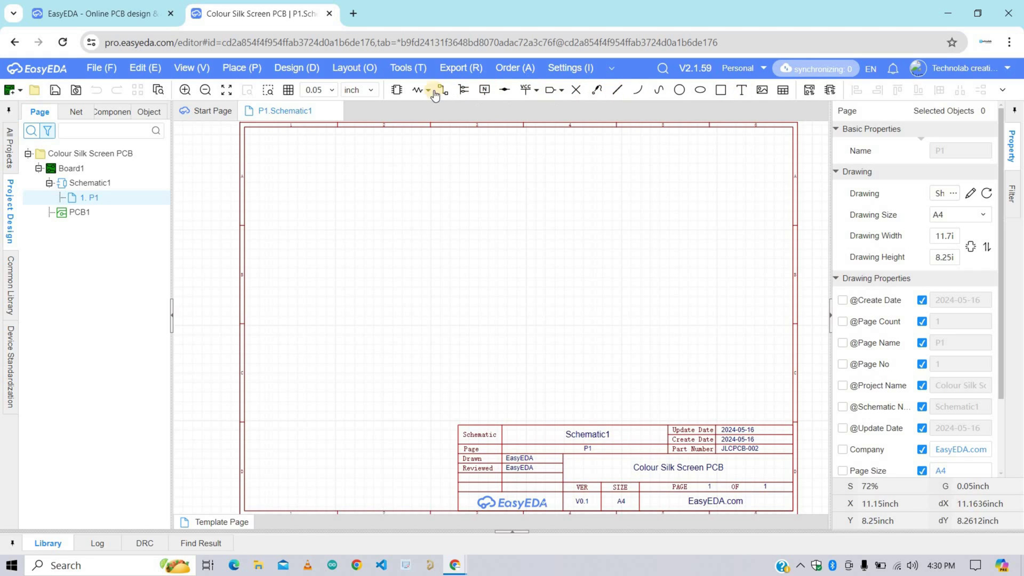
Search the LCSC Electronics device library for NE555 and close the library
click(398, 90)
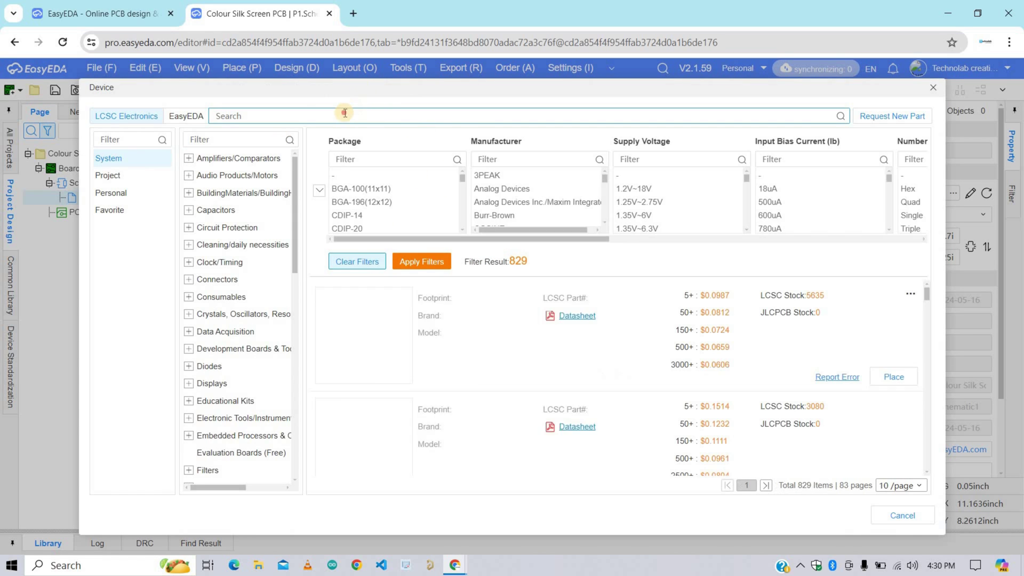
text(NE555)
key(Return)
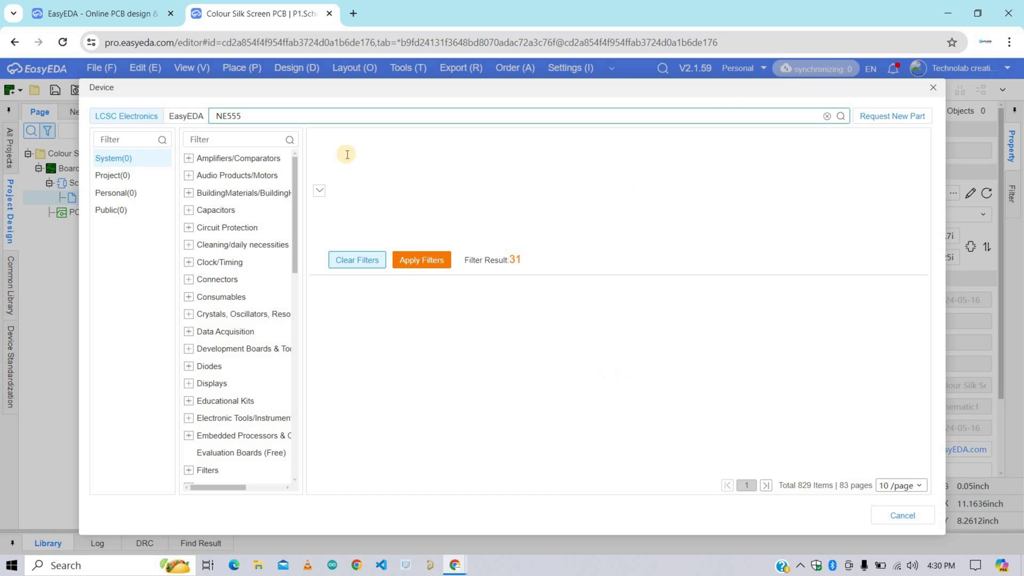
key(Escape)
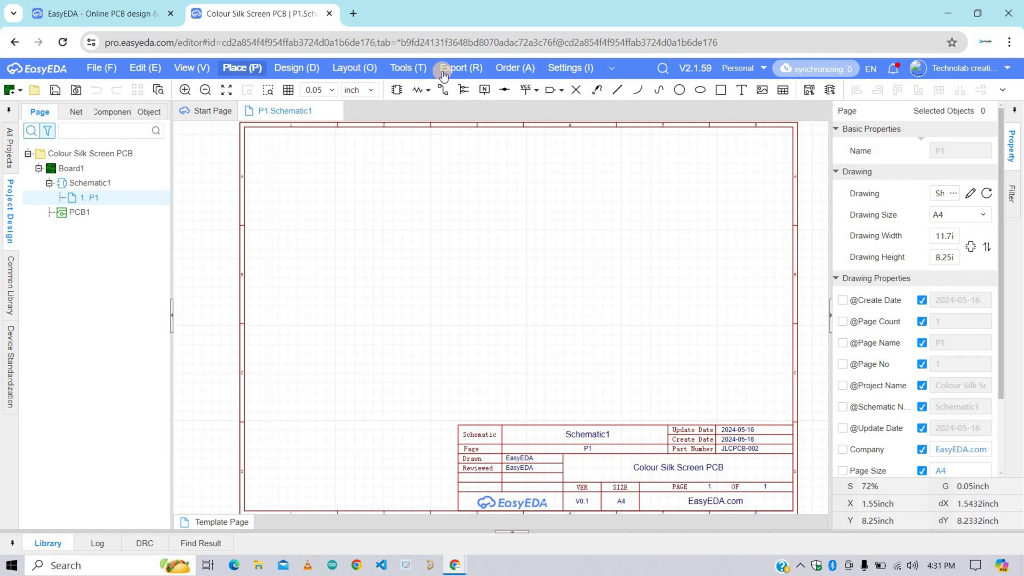
click(241, 67)
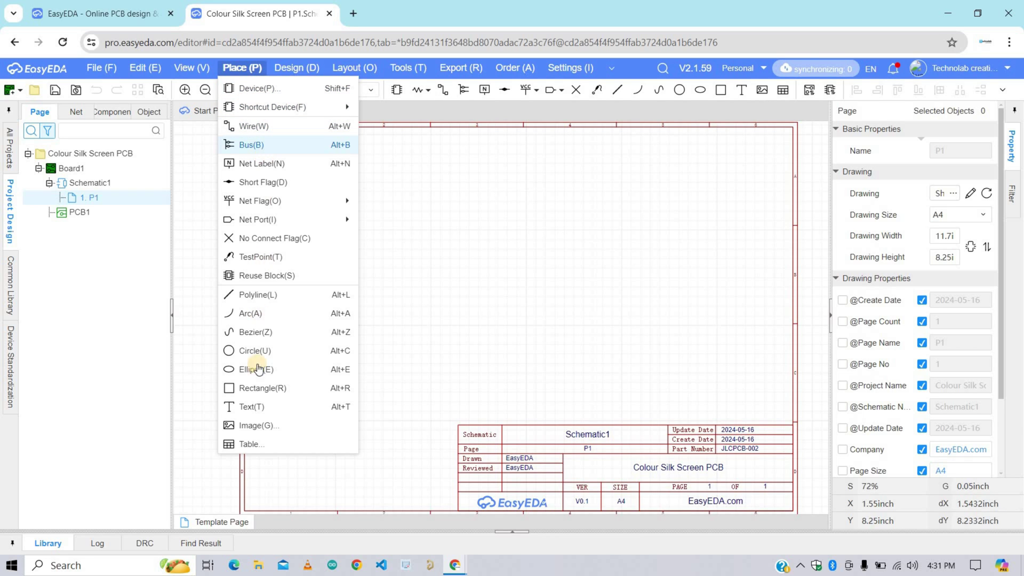
mouse_move(284, 106)
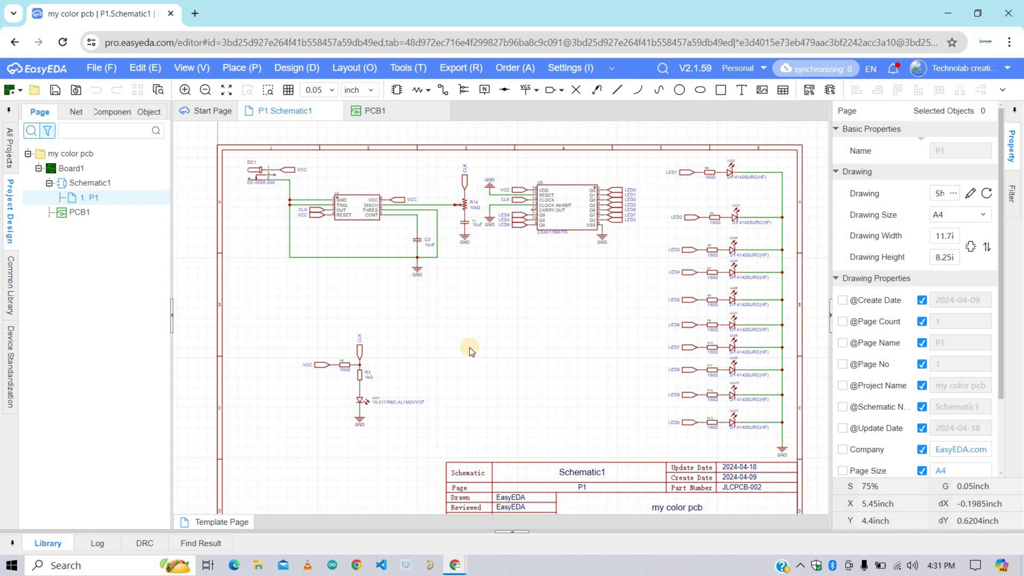
Convert the completed schematic of the "my color pcb" project to its PCB layout
click(299, 70)
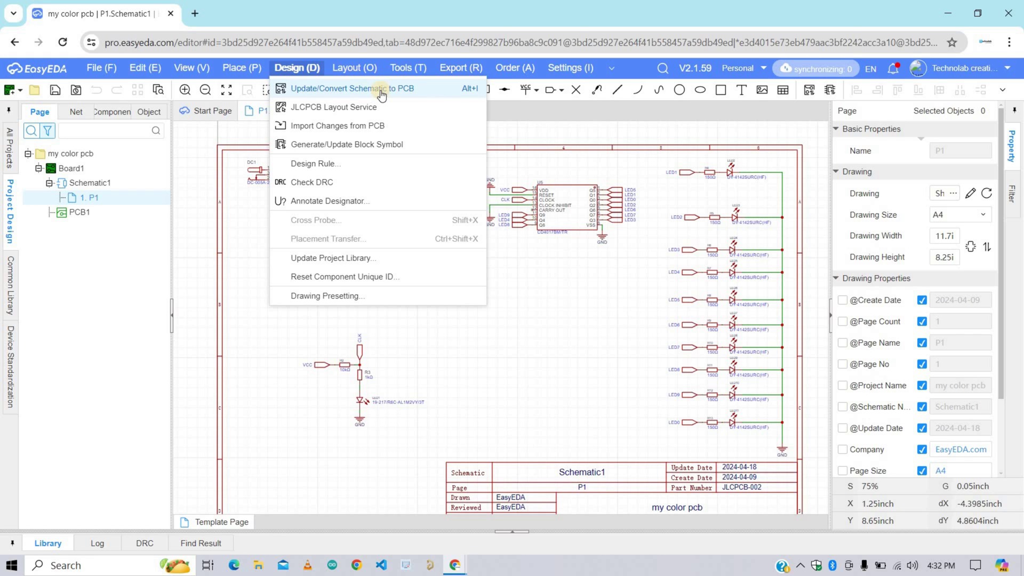
click(415, 95)
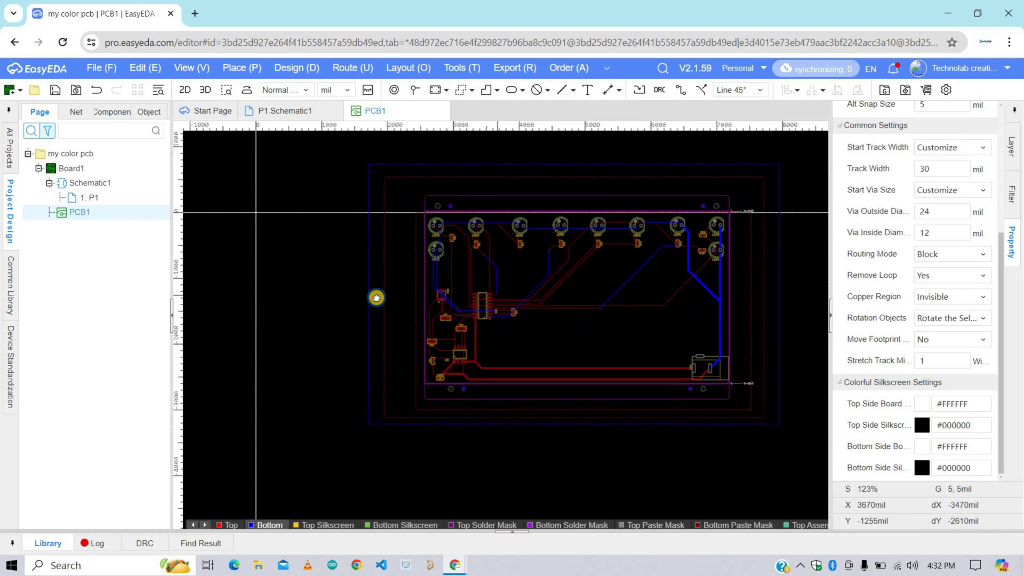
Set the PCB's copper region display to Visible
right_drag(377, 297, 407, 318)
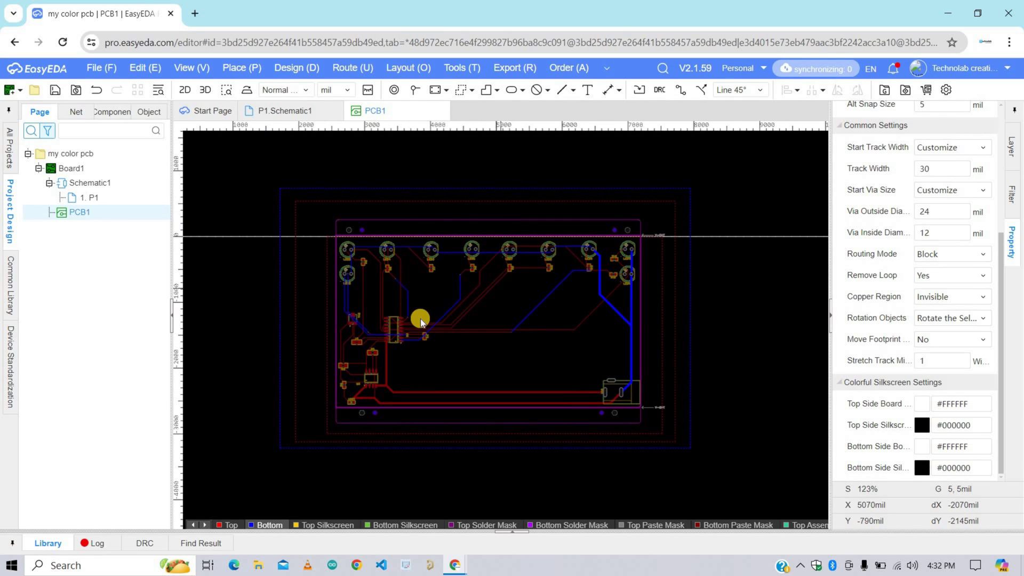
click(922, 301)
click(931, 317)
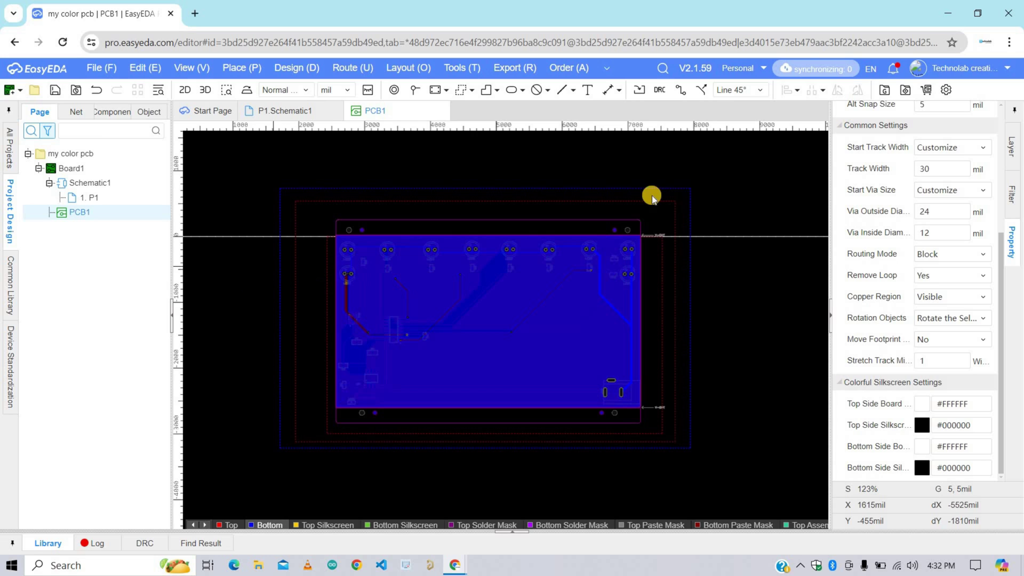
Examine the board's Top, Bottom, Top Silkscreen and Bottom Silkscreen layers one after another, ending on the Top layer
click(230, 526)
click(268, 526)
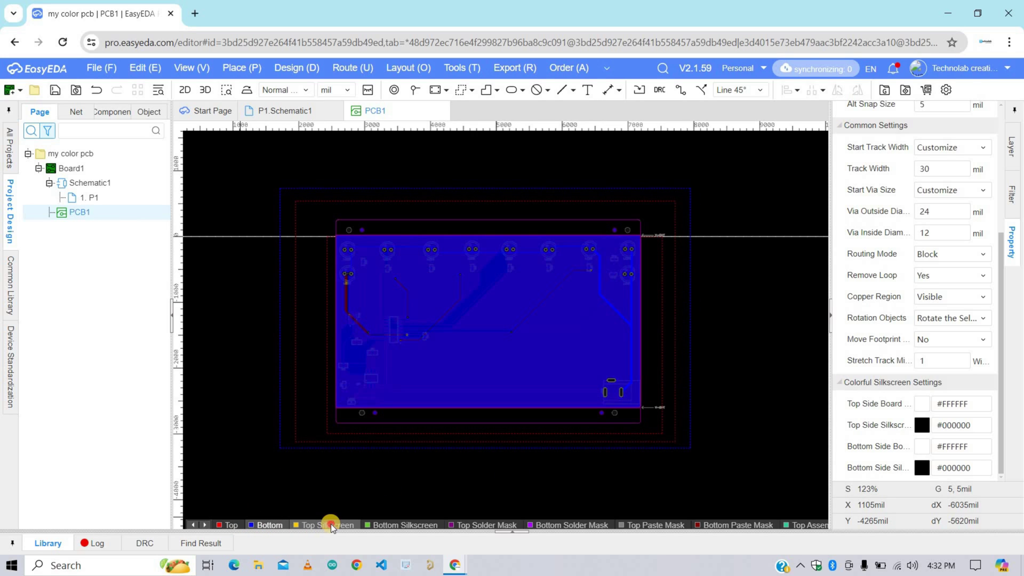
click(331, 525)
click(404, 526)
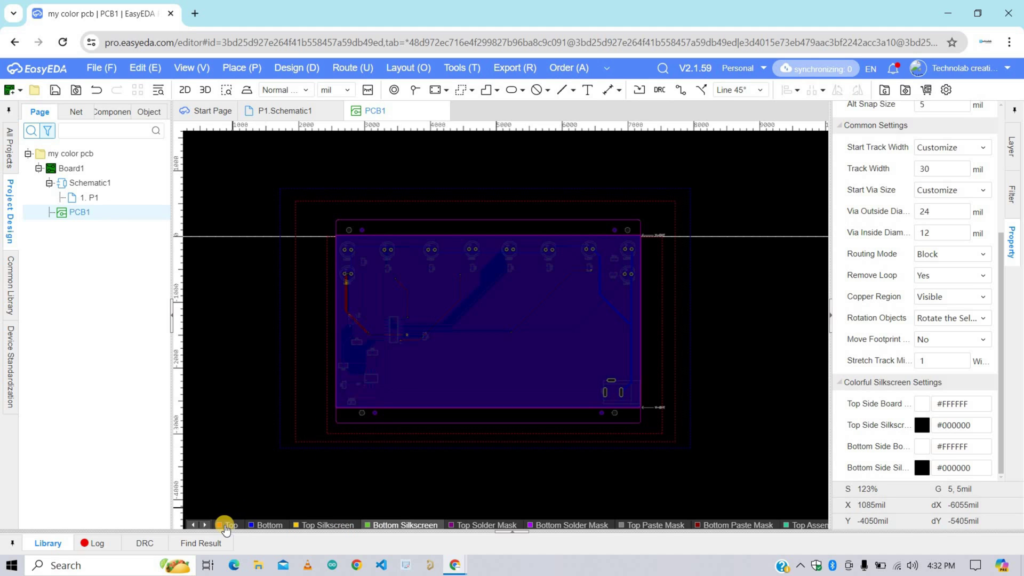
click(226, 525)
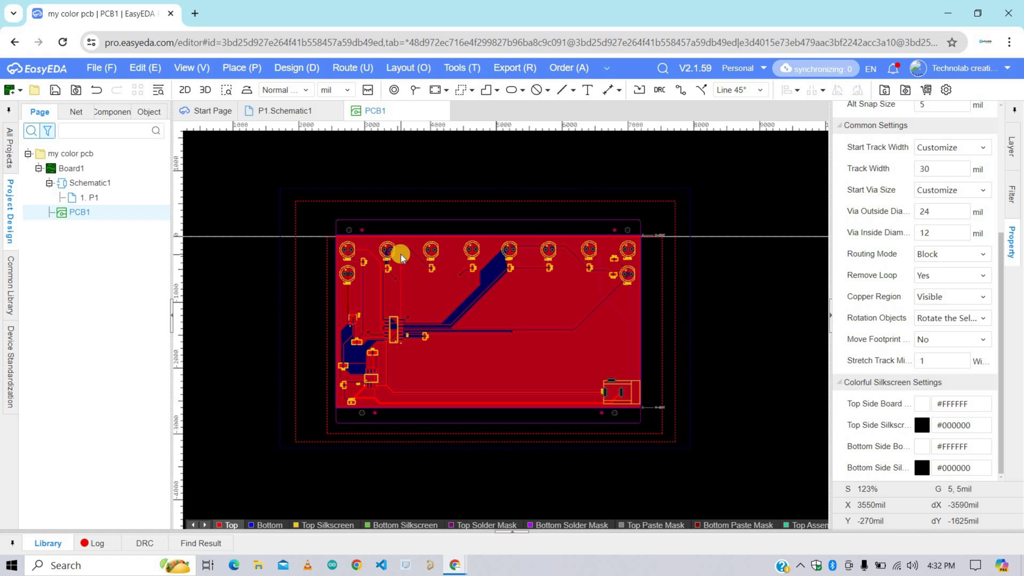
Insert Data.png on the Bottom Silkscreen layer with the JLCPCB colorful silkscreen option enabled
click(391, 525)
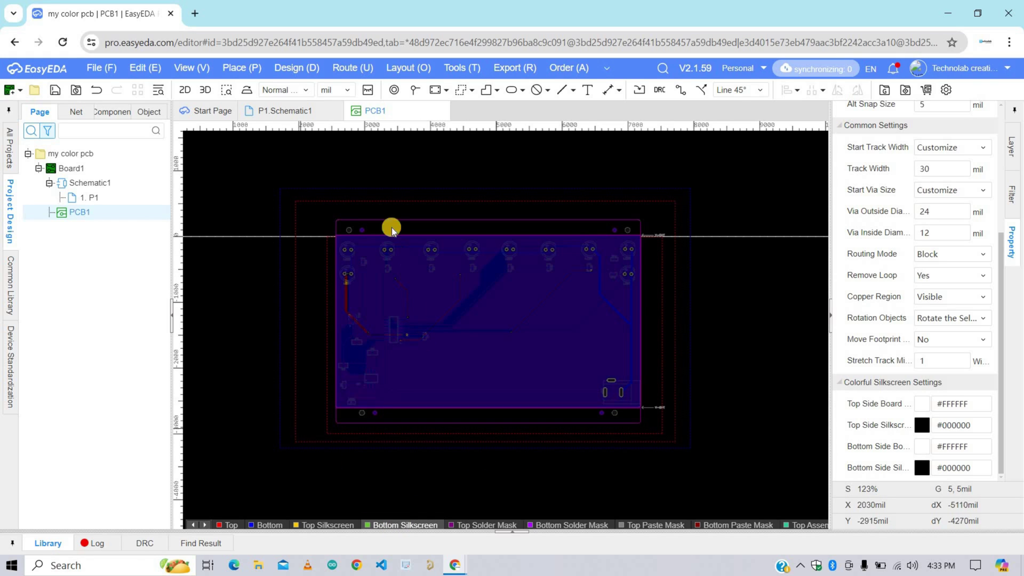
click(243, 68)
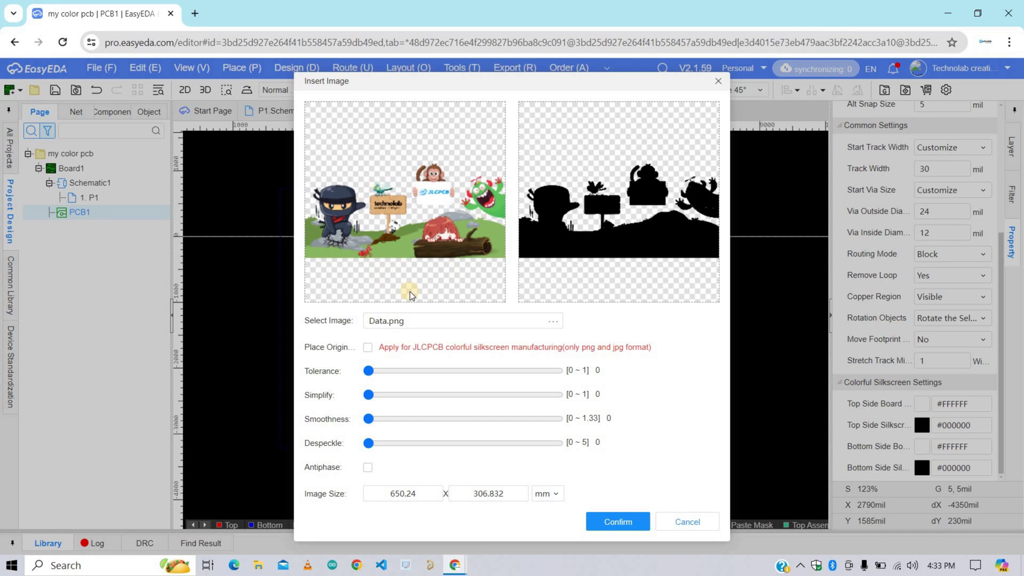
click(368, 348)
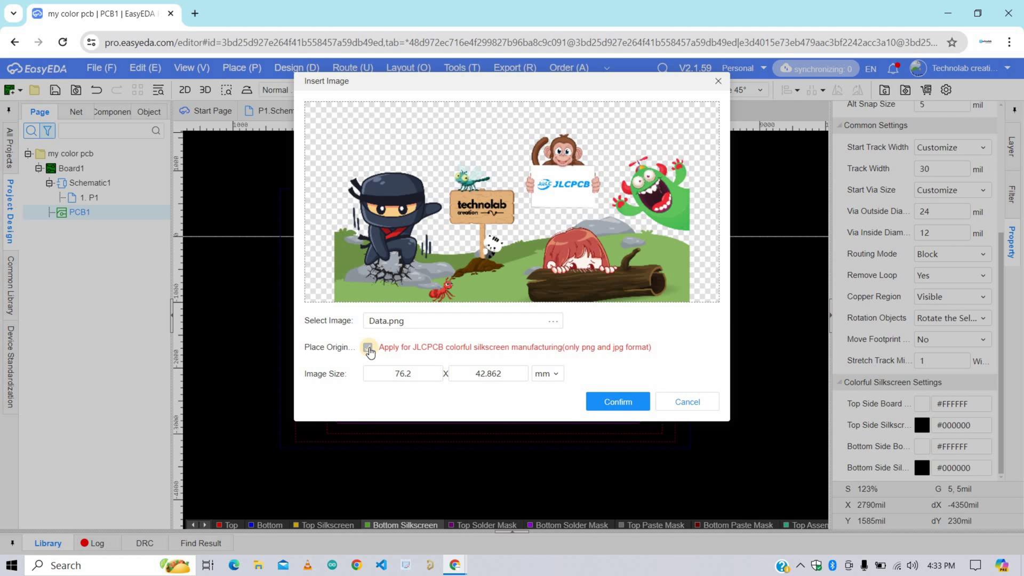
click(610, 401)
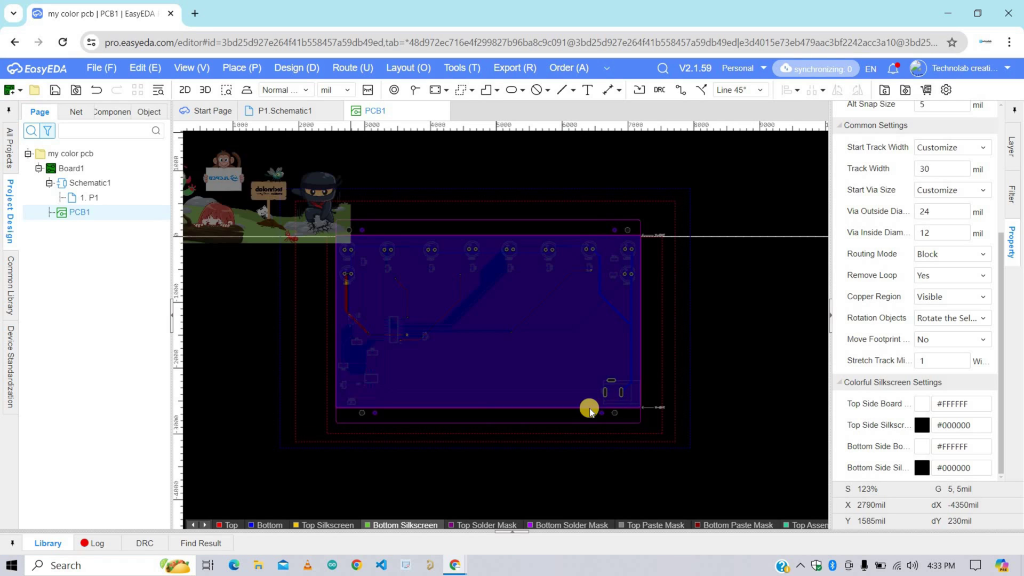
Place the bottom image and resize it to fill the board outline, about 4620 × 2595 mil
scroll(558, 220, up, 4)
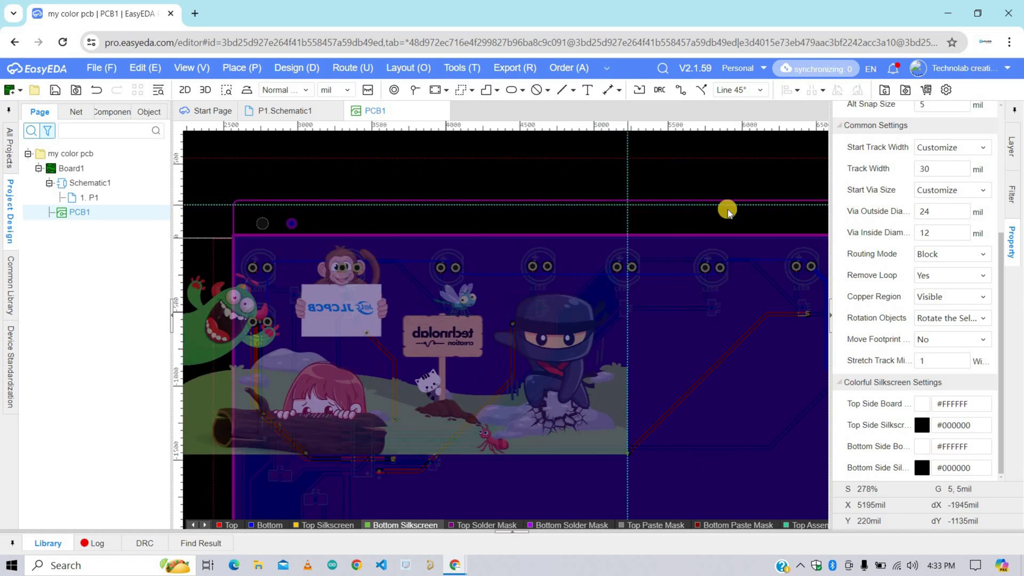
scroll(728, 209, down, 3)
click(693, 275)
drag(599, 320, 759, 206)
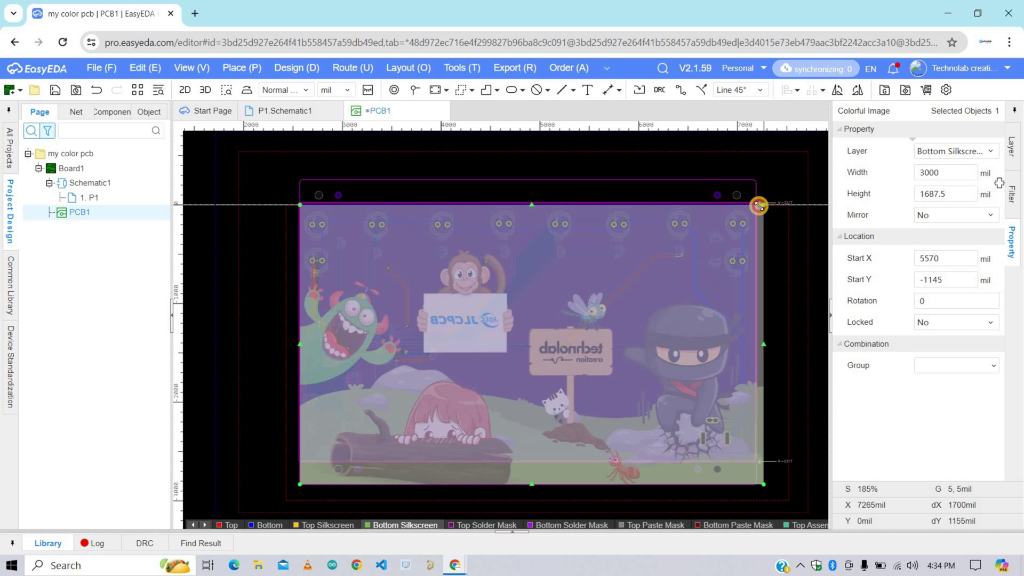
scroll(293, 457, up, 8)
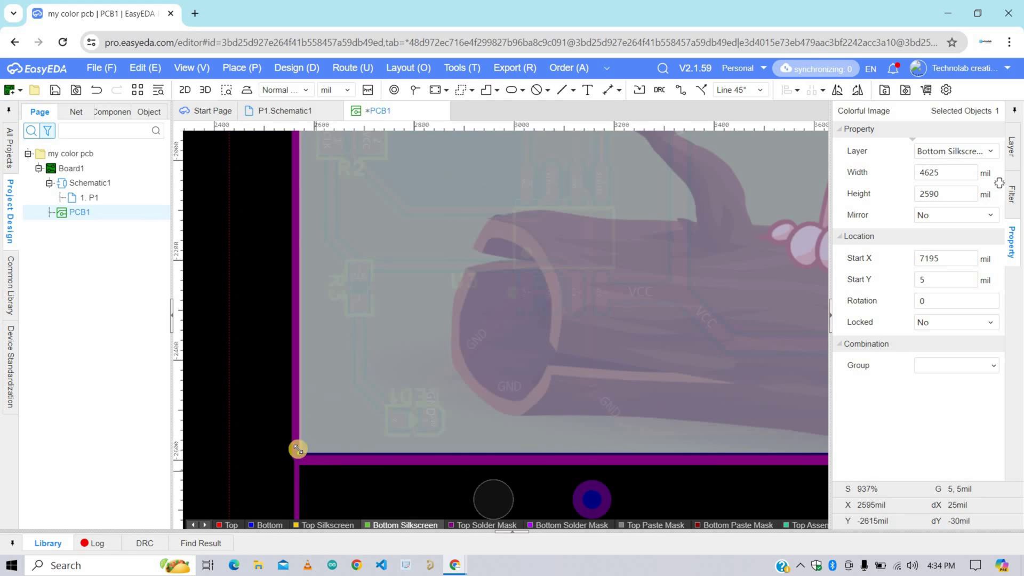
scroll(304, 450, up, 2)
scroll(433, 345, down, 6)
scroll(611, 327, up, 8)
drag(611, 327, 584, 314)
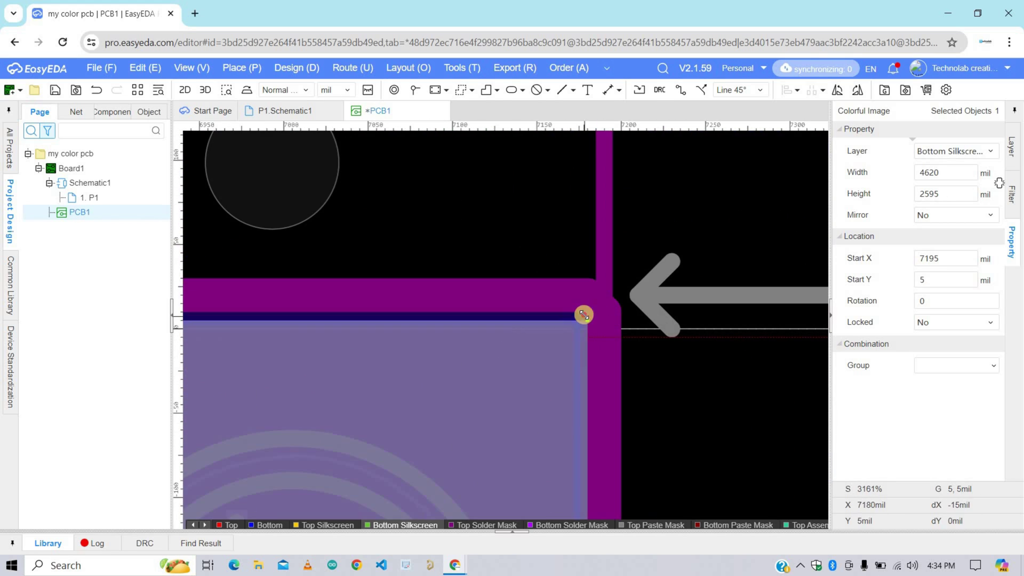
scroll(716, 373, down, 15)
click(267, 482)
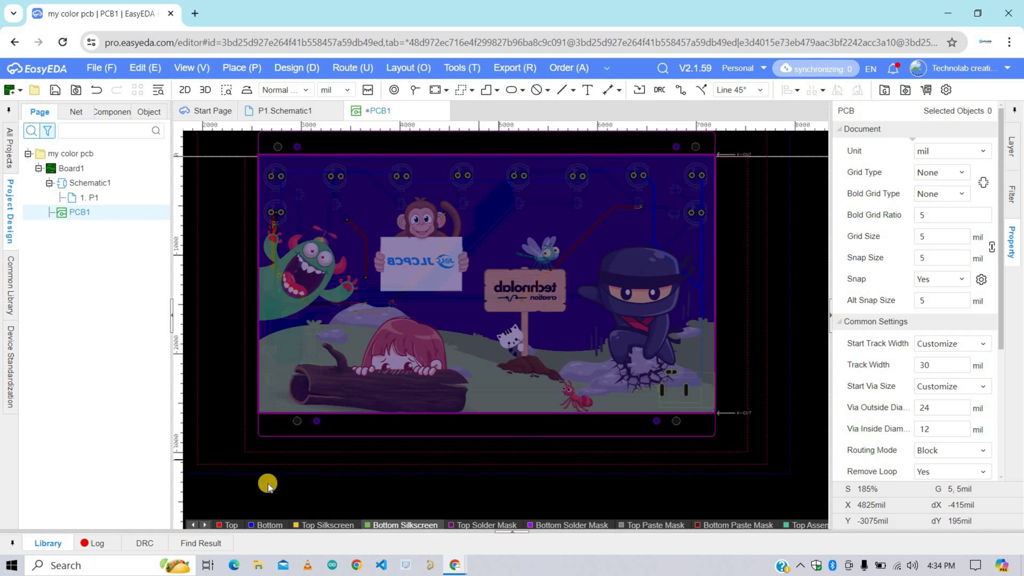
Insert Data-3.png for the board's top side with the JLCPCB colorful silkscreen option enabled
click(226, 526)
click(255, 68)
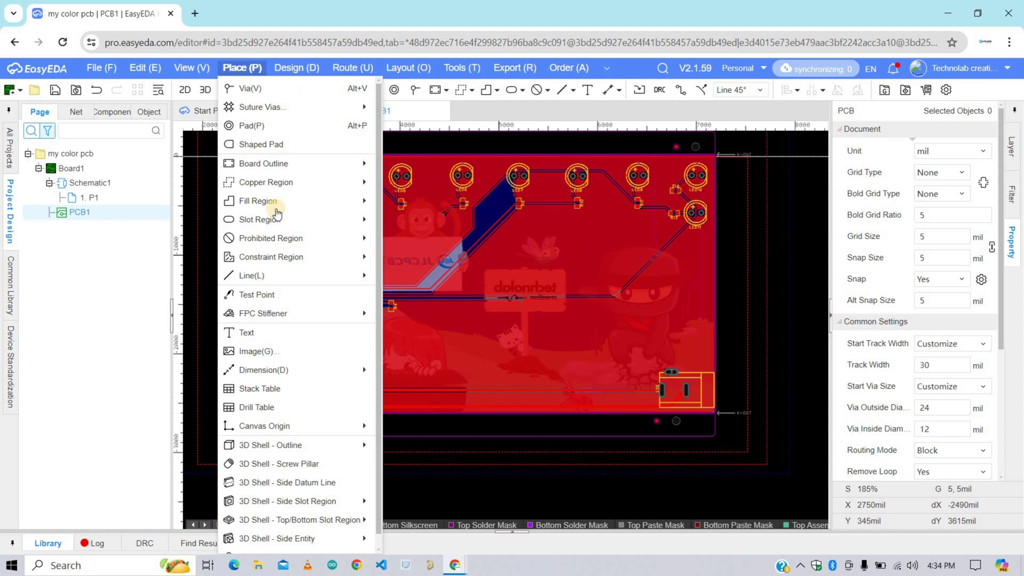
click(271, 353)
double_click(236, 132)
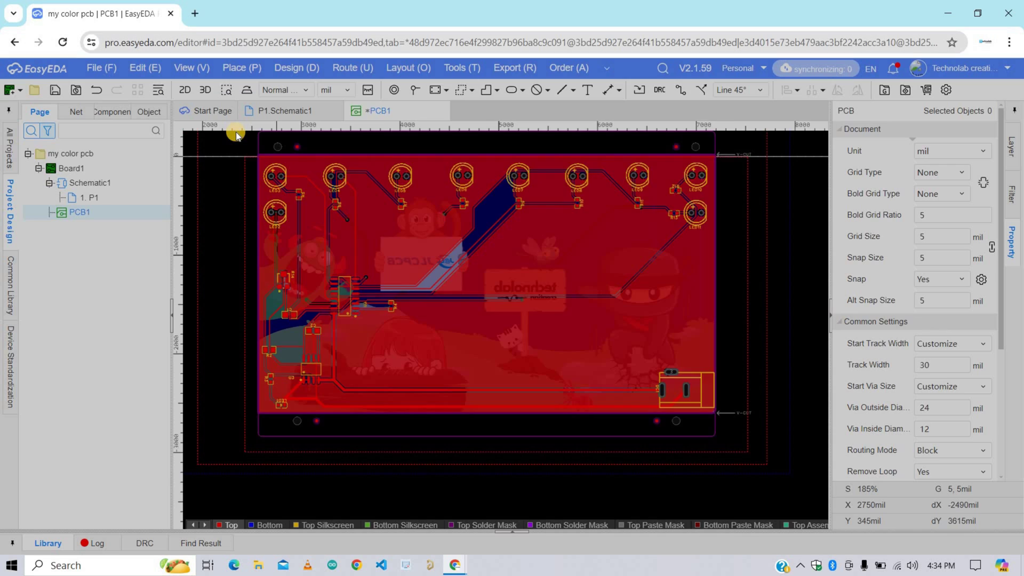
click(368, 348)
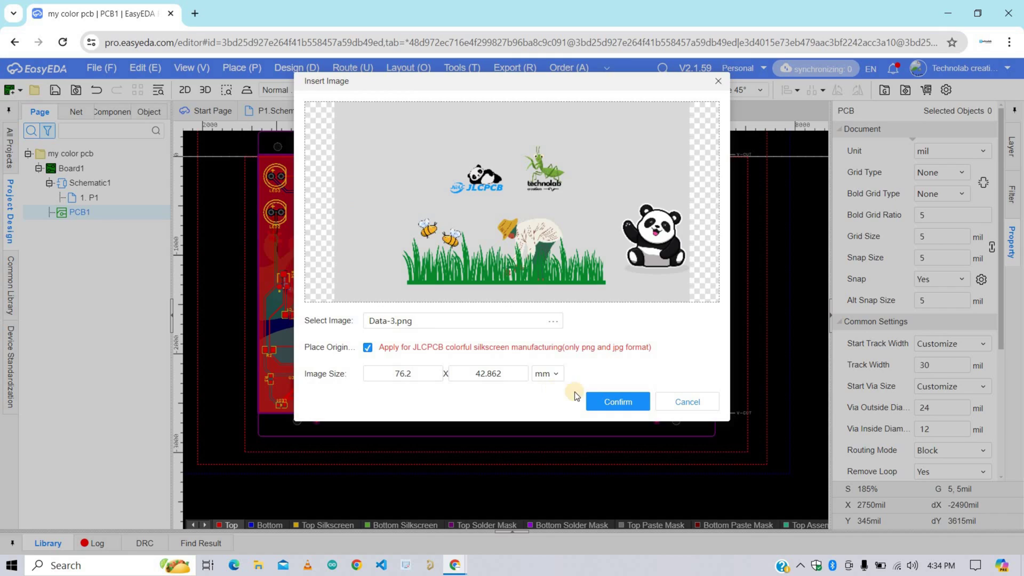
click(604, 395)
Place the top image at the board's upper-left corner, sized to fill the outline at 4605 × 2600 mil, and save the PCB
scroll(322, 314, up, 8)
click(323, 315)
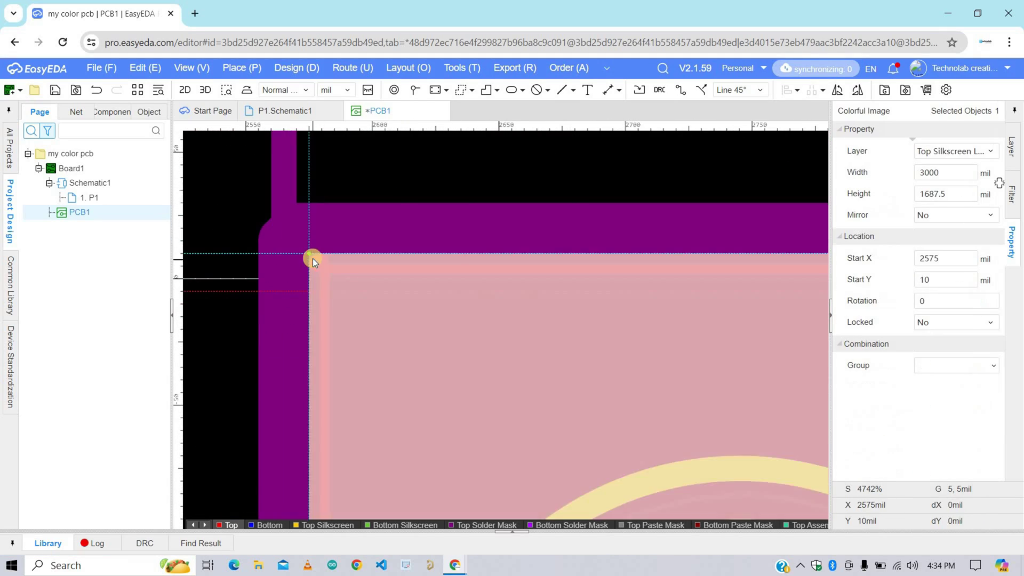
scroll(313, 258, down, 8)
scroll(653, 347, up, 4)
scroll(653, 347, up, 2)
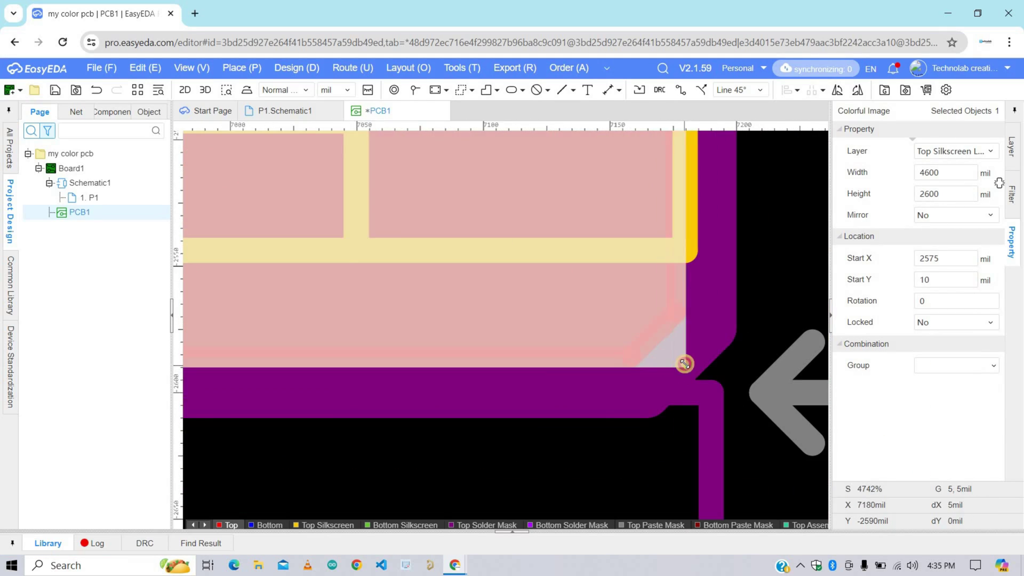
scroll(612, 303, down, 8)
scroll(611, 303, up, 3)
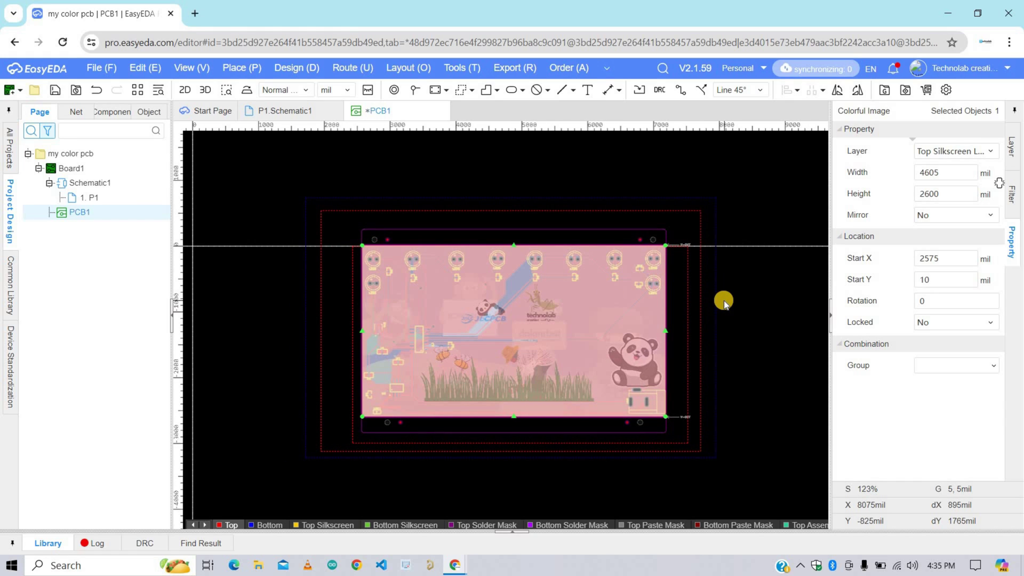
key(ctrl+s)
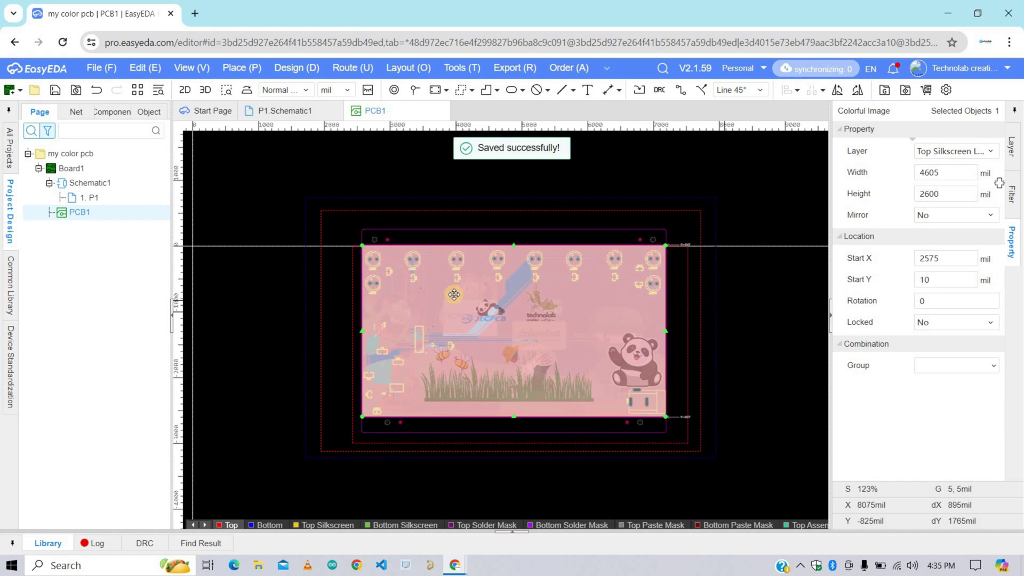
Generate the board's 3D view and set its silkscreen technology to Colorful Silk Screen, checking the top side
click(206, 91)
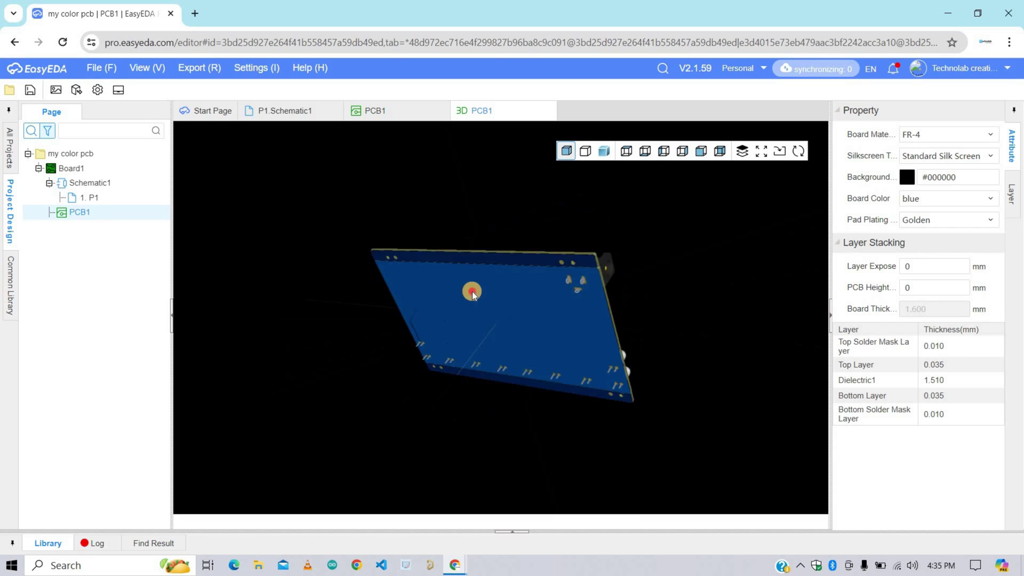
drag(514, 302, 622, 274)
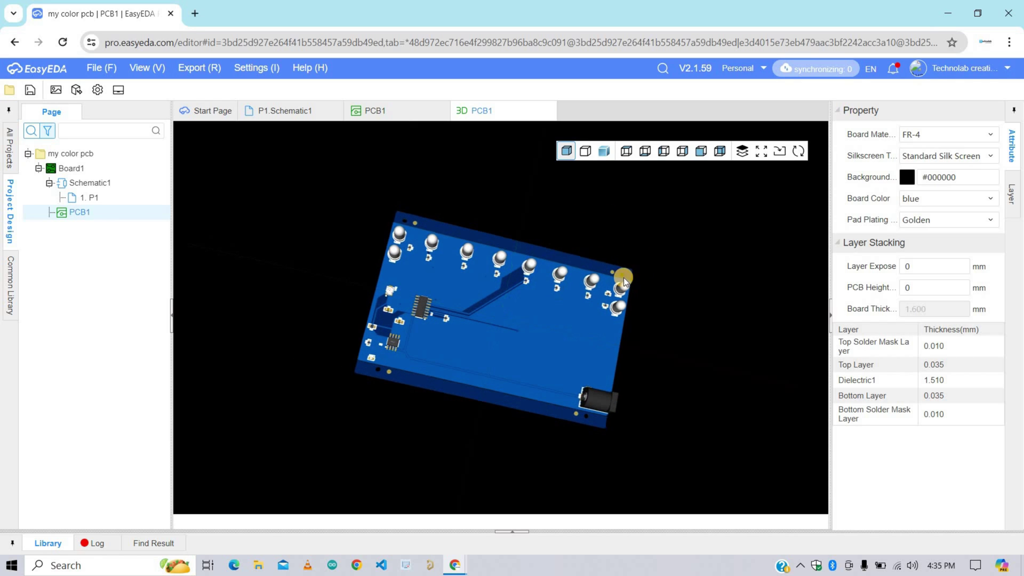
click(940, 153)
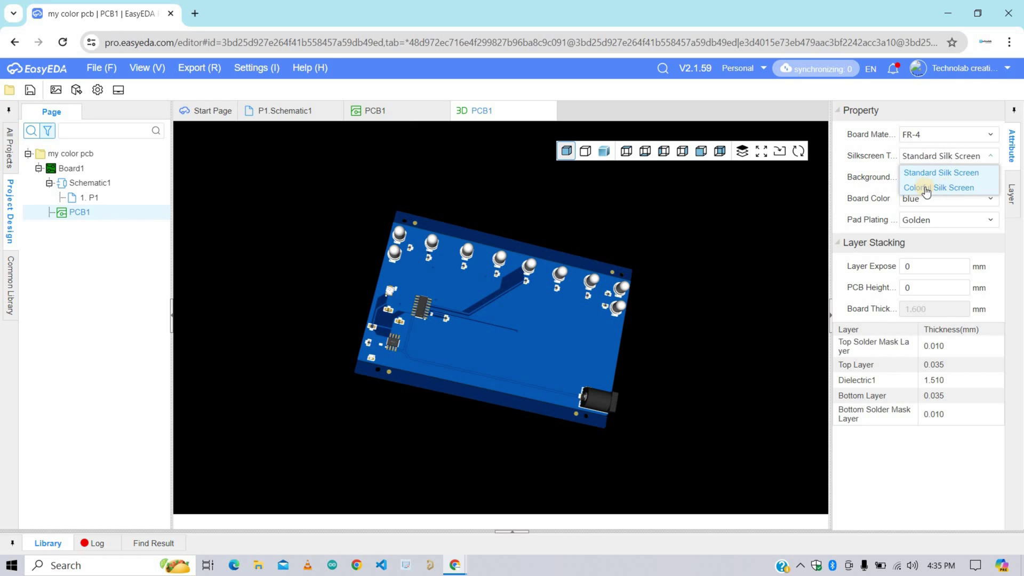
click(933, 188)
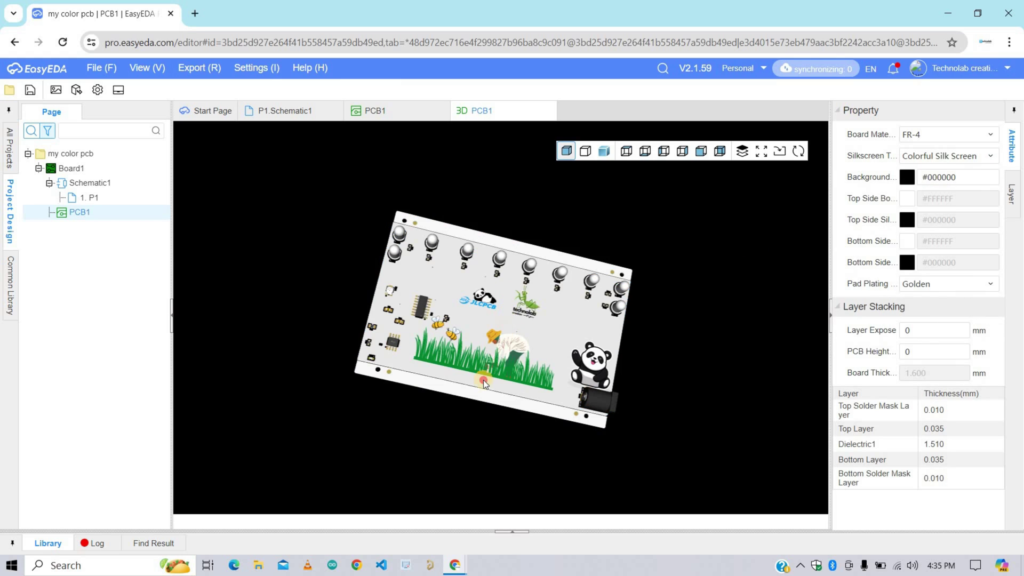
drag(484, 384, 444, 302)
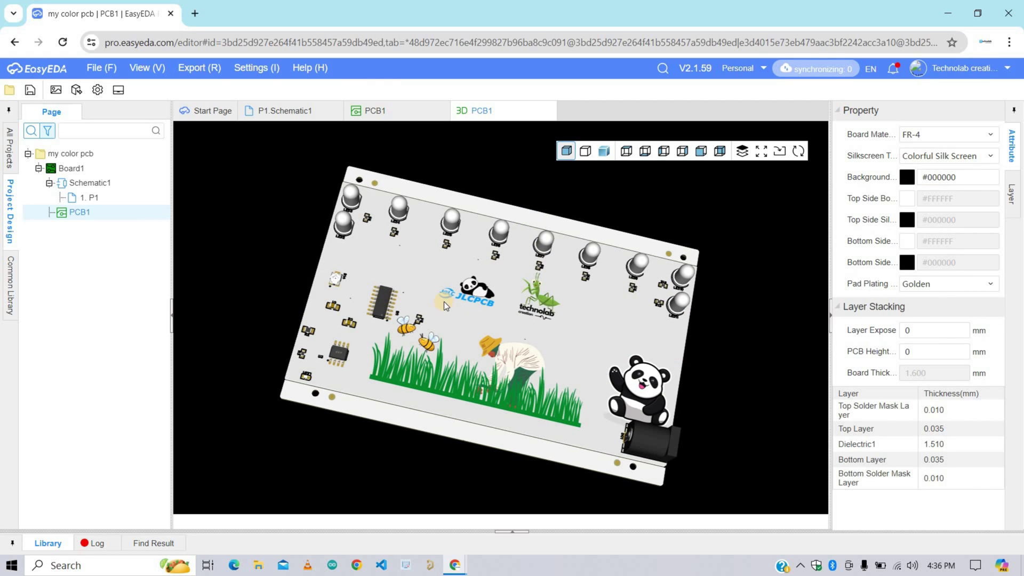
Export the PCB's bill of materials as the XLSX file BOM_Board1_PCB1_2024-05-16
click(401, 113)
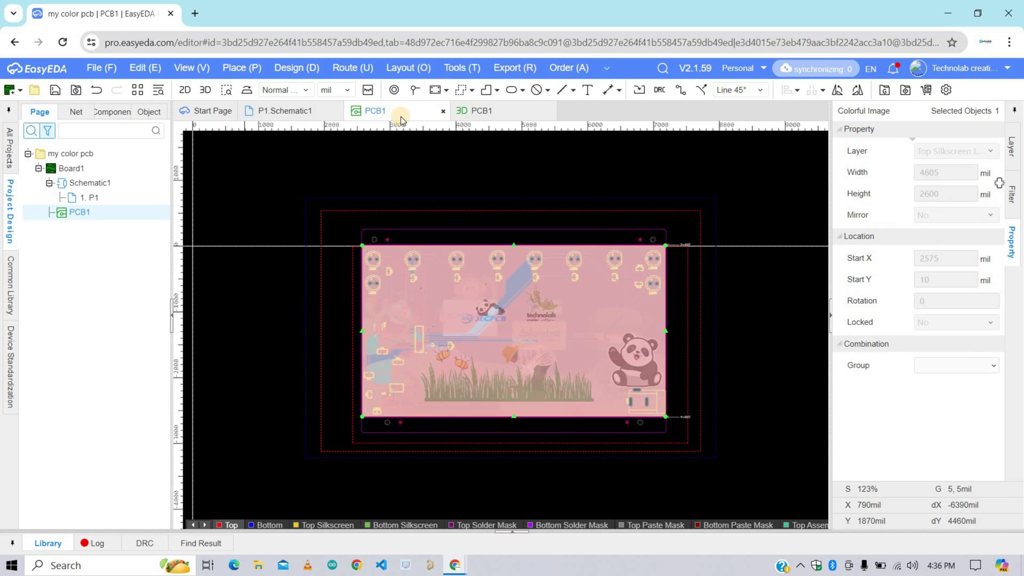
click(520, 68)
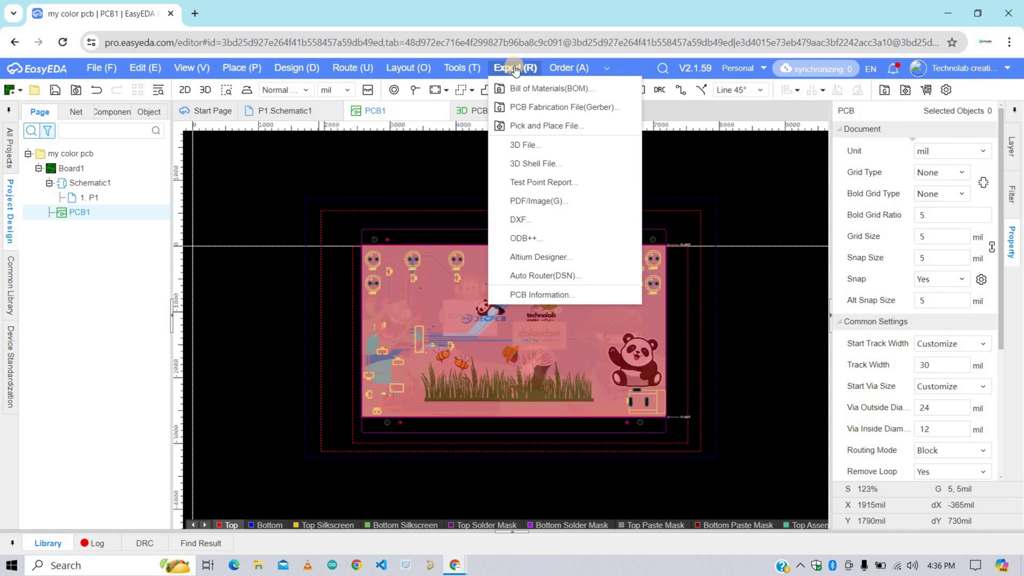
click(545, 89)
click(521, 354)
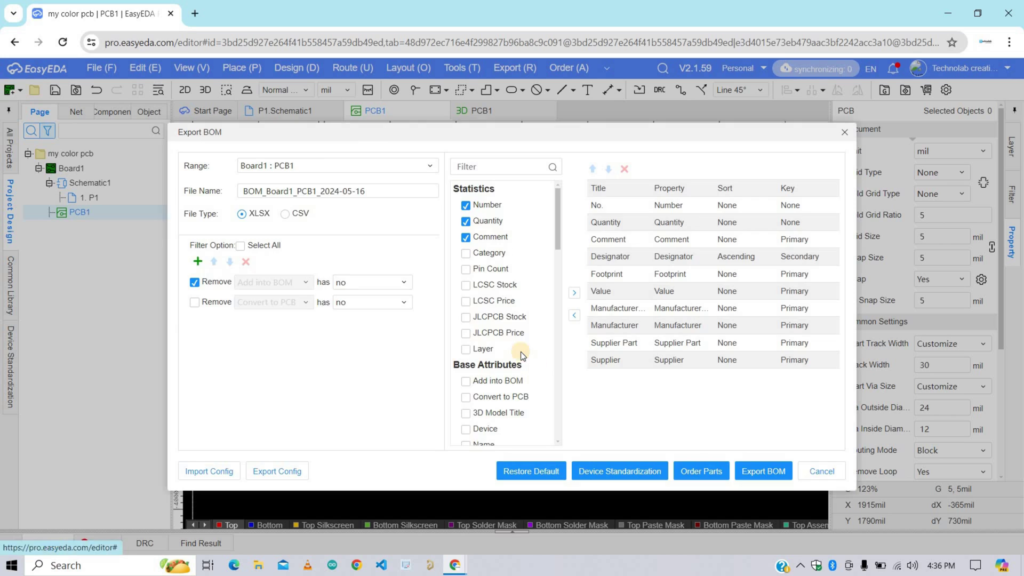
click(764, 469)
Start a Gerber export of the PCB with the JLCPCB colorful silkscreen fabrication file enabled
click(515, 68)
click(527, 109)
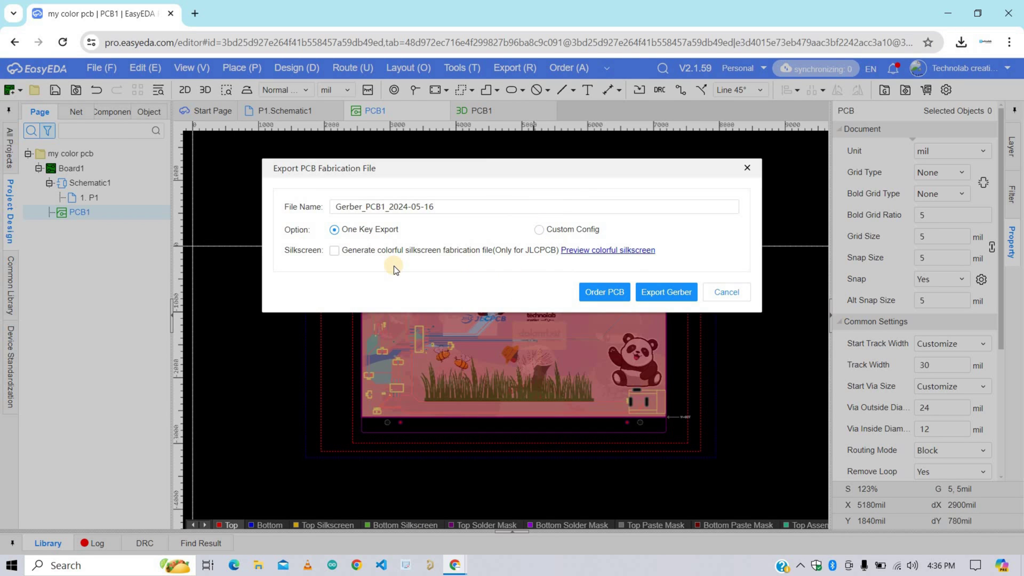
click(336, 251)
click(661, 289)
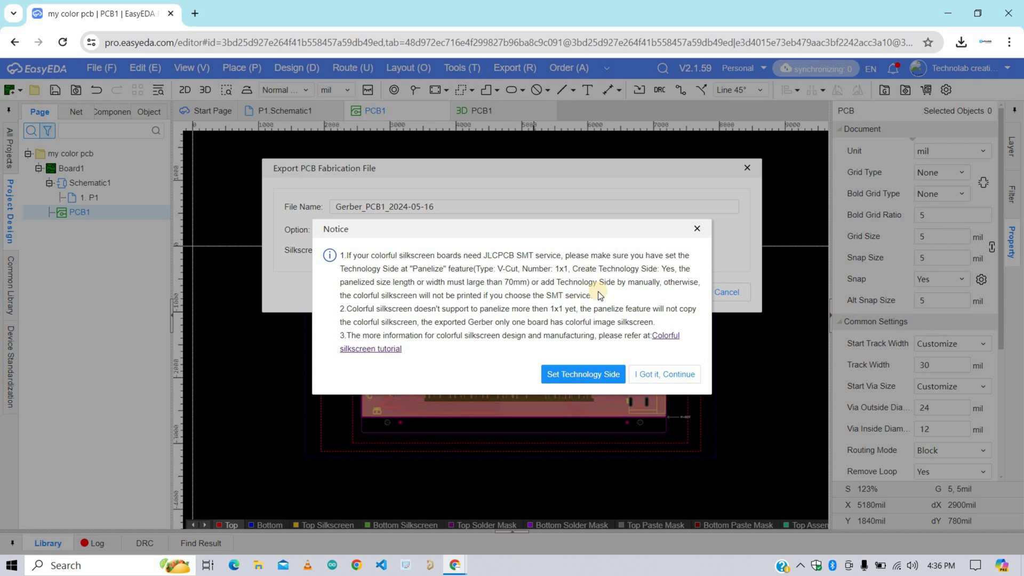
Set the technology side by panelizing the board as V-CUT with 1 column and 1 row, with sides at Top and Bottom
click(584, 374)
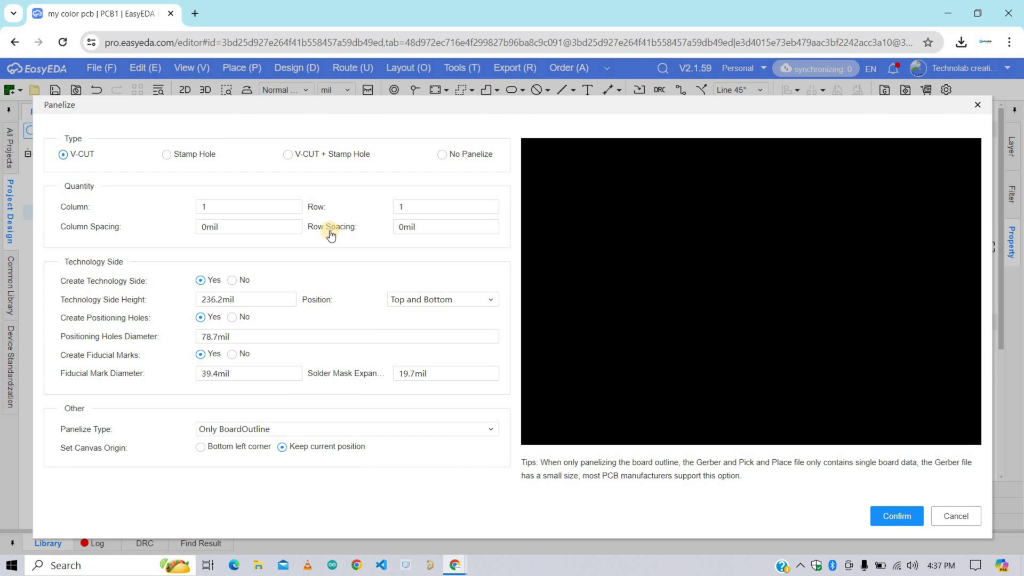
click(229, 204)
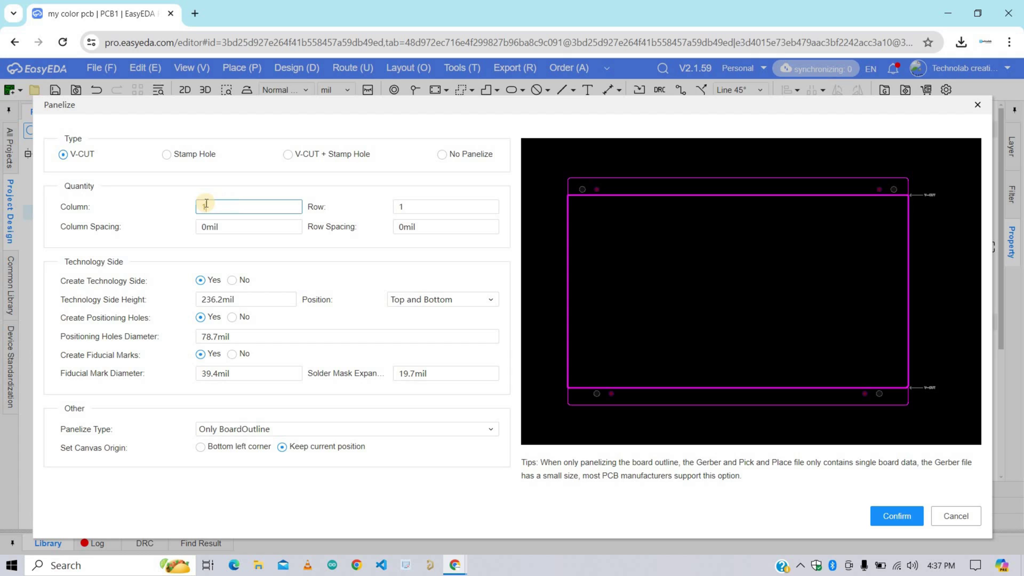
click(64, 155)
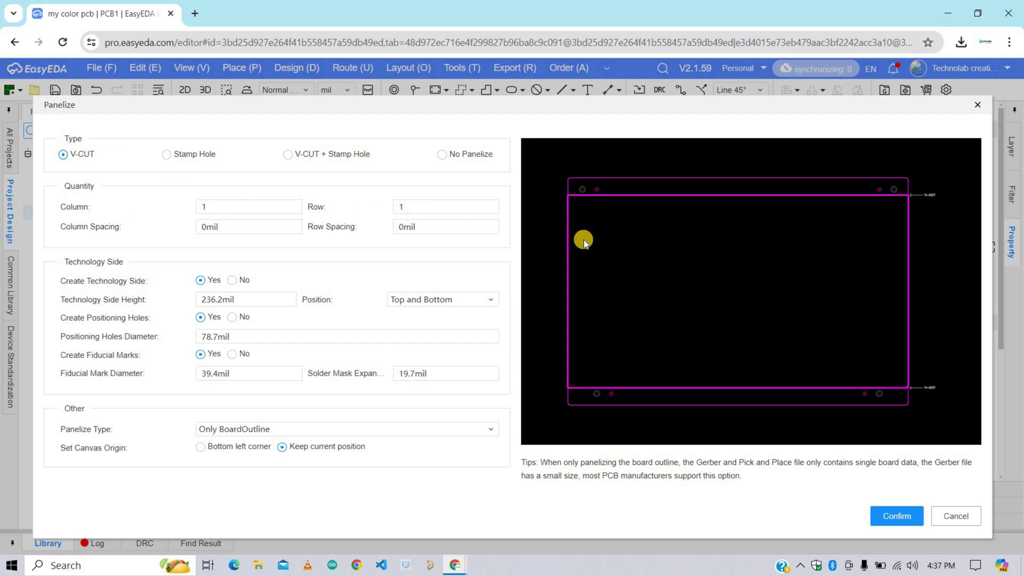
click(896, 515)
Export the Gerber file Gerber_PCB1_2024-05-16 with the colorful silkscreen fabrication file, continuing without a DRC check
click(513, 79)
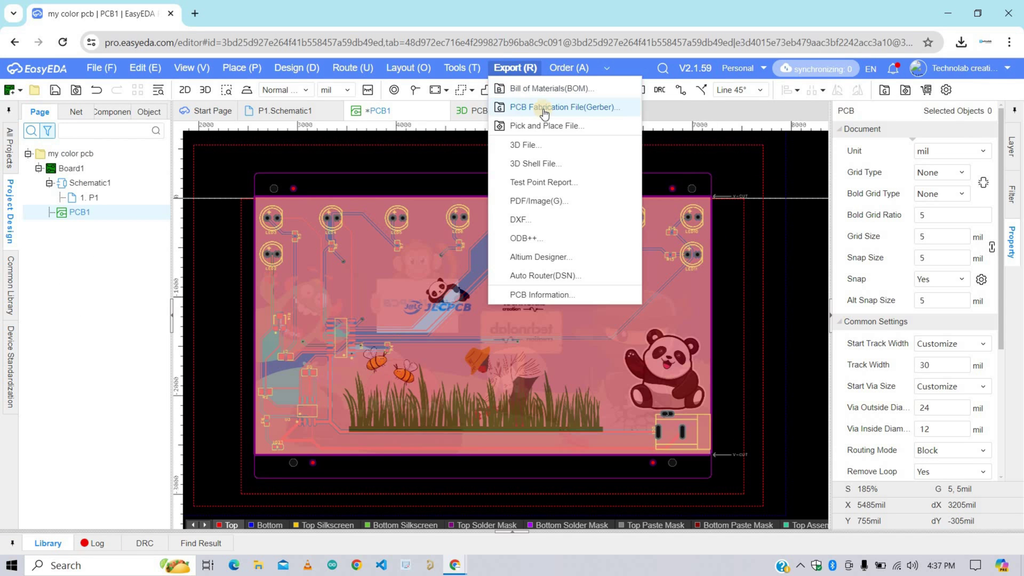
click(534, 110)
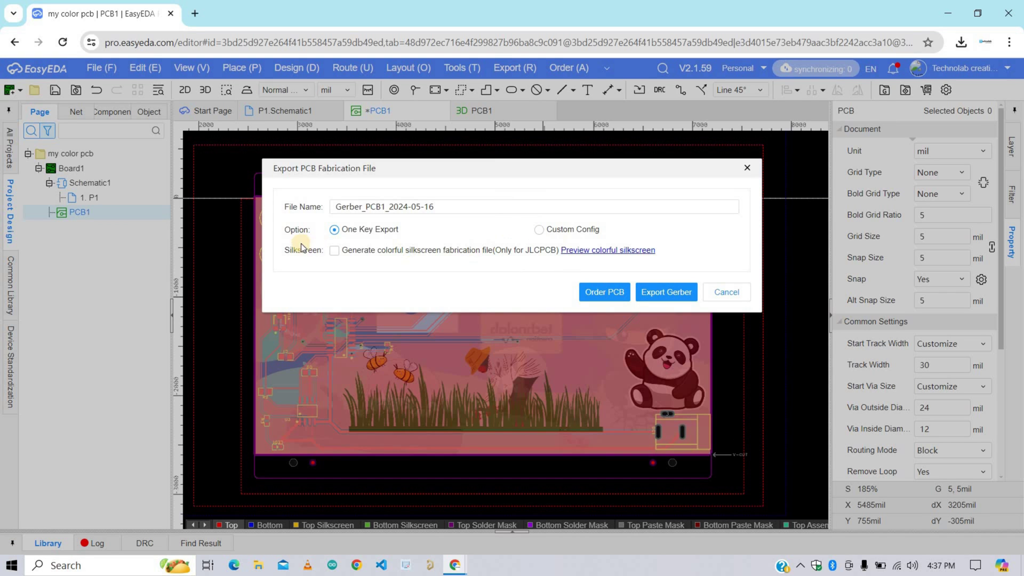
click(349, 251)
click(666, 291)
click(667, 373)
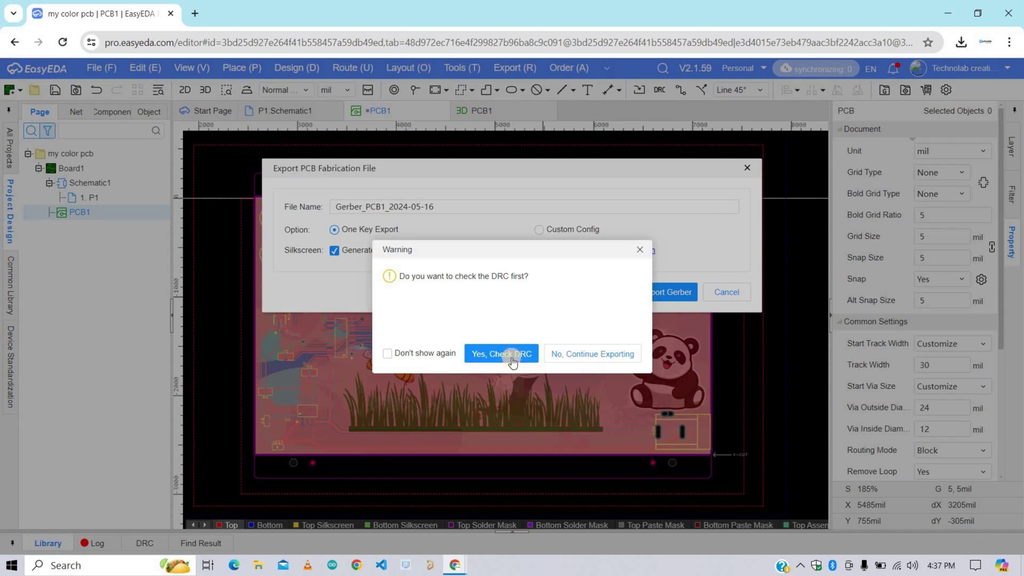
click(583, 355)
Export the pick and place file of the PCB
click(513, 67)
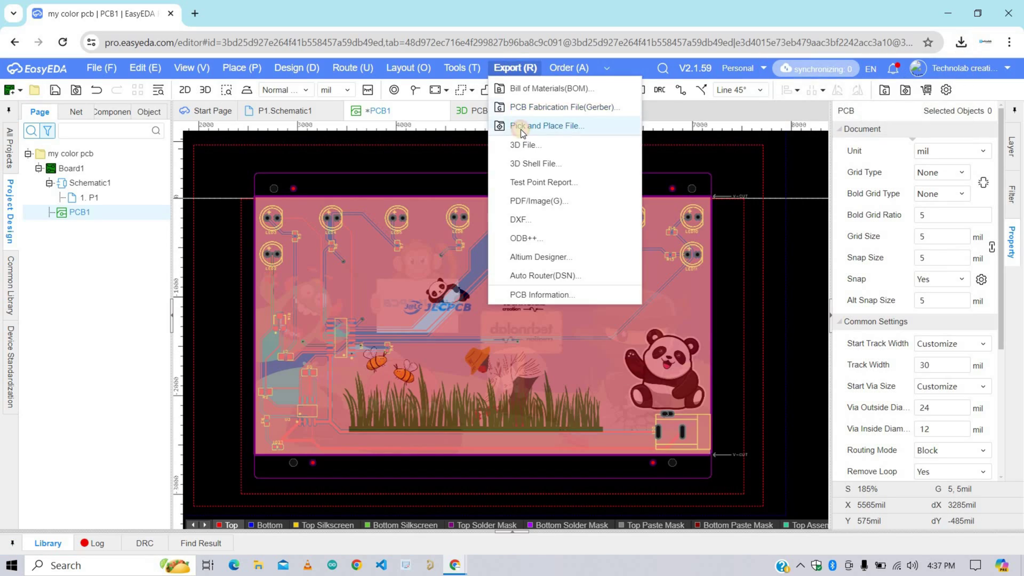
click(520, 129)
click(734, 496)
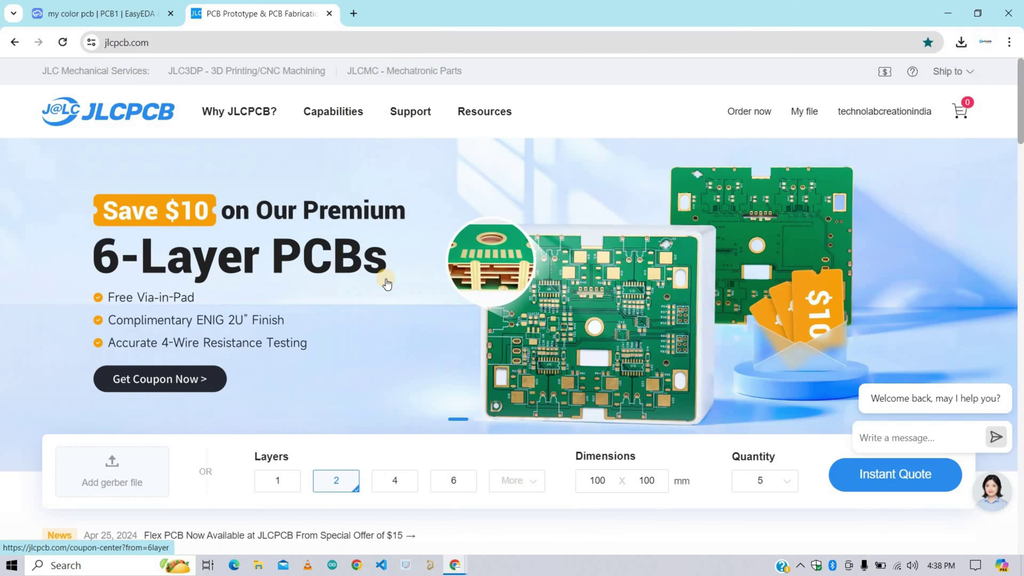
Look through the PCB service offers on the JLCPCB home page
scroll(386, 282, down, 5)
scroll(387, 283, down, 5)
scroll(384, 281, up, 3)
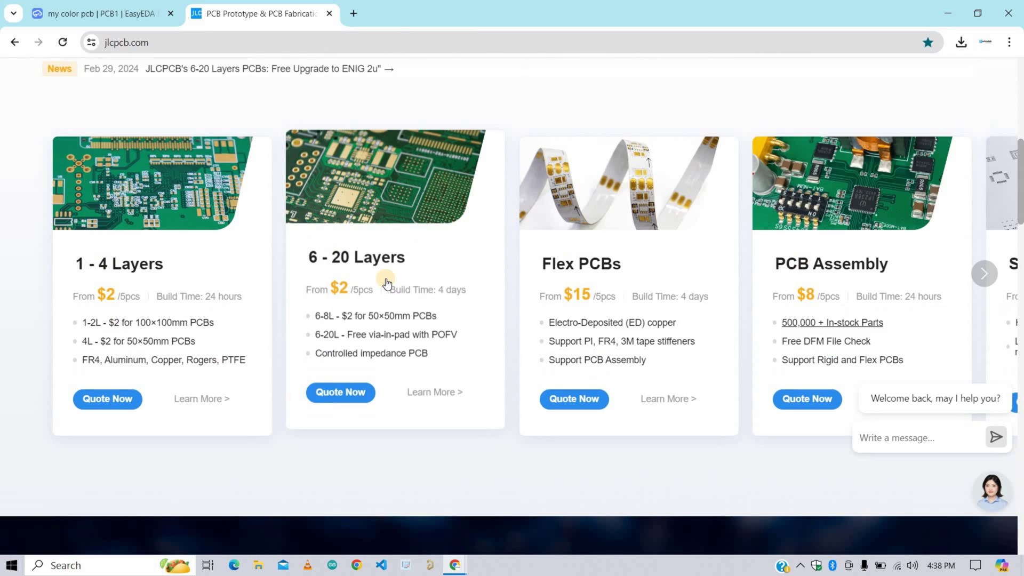
Open the PCB assembly quote page and upload the Gerber_PCB1_2024-05-16 file
scroll(827, 348, down, 1)
click(804, 331)
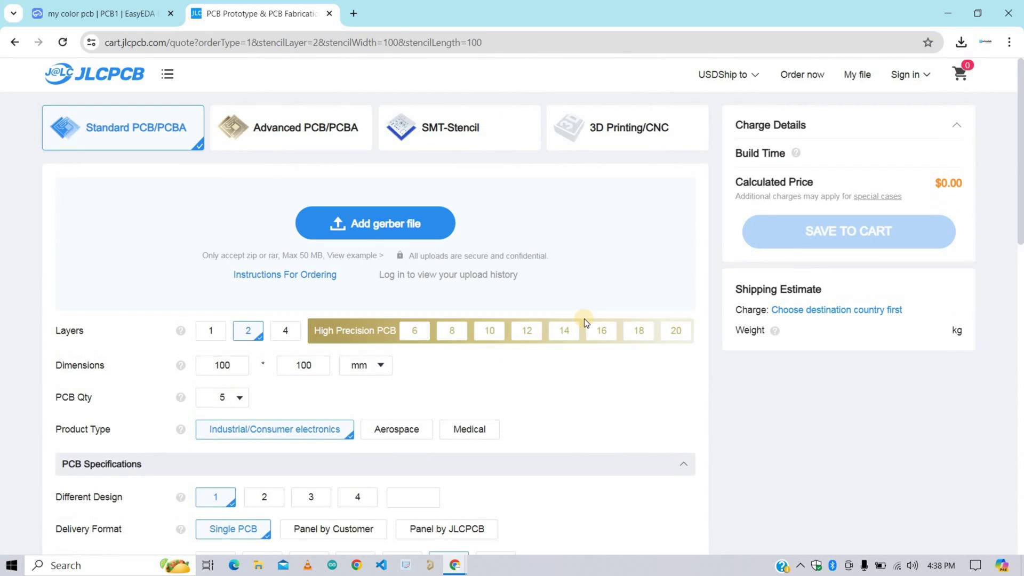
click(382, 230)
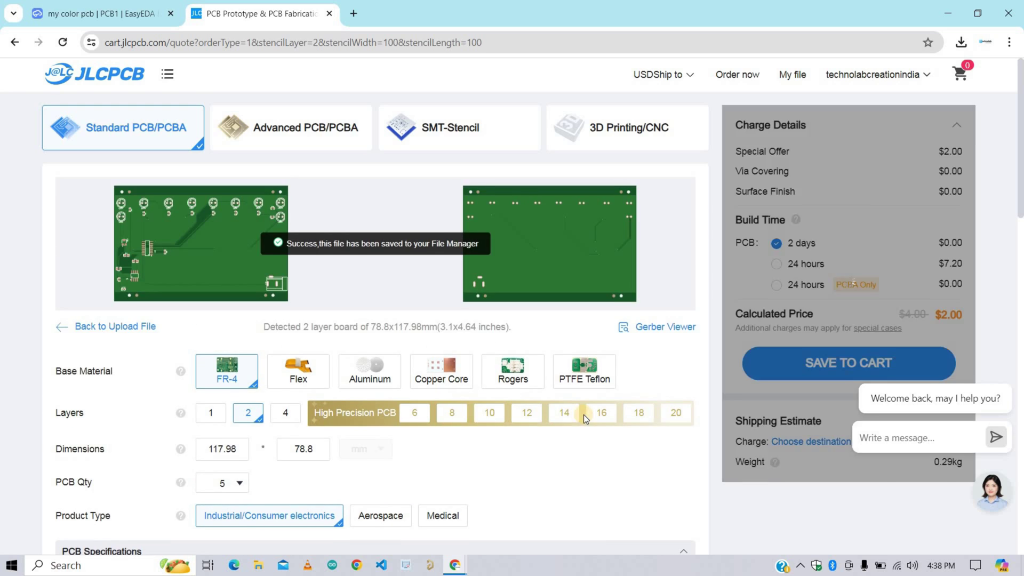
Set the PCB color to White and the surface finish to ENIG
scroll(583, 415, down, 2)
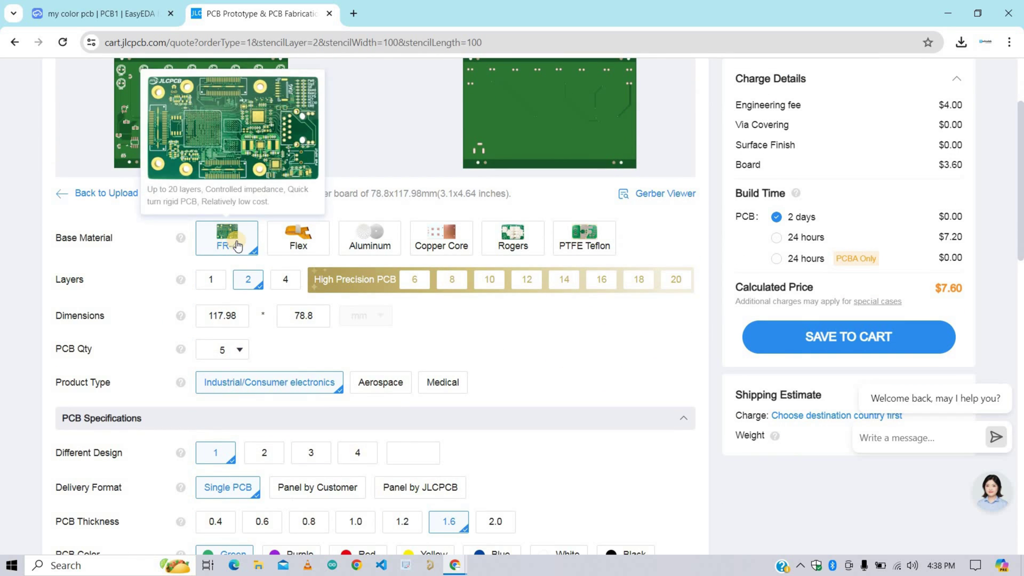
mouse_move(231, 243)
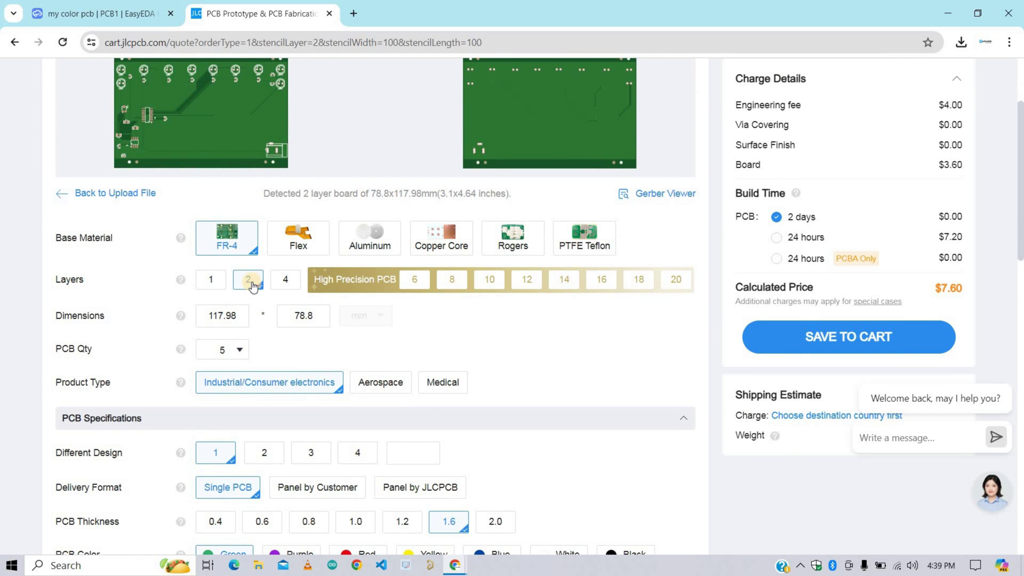
scroll(364, 333, down, 5)
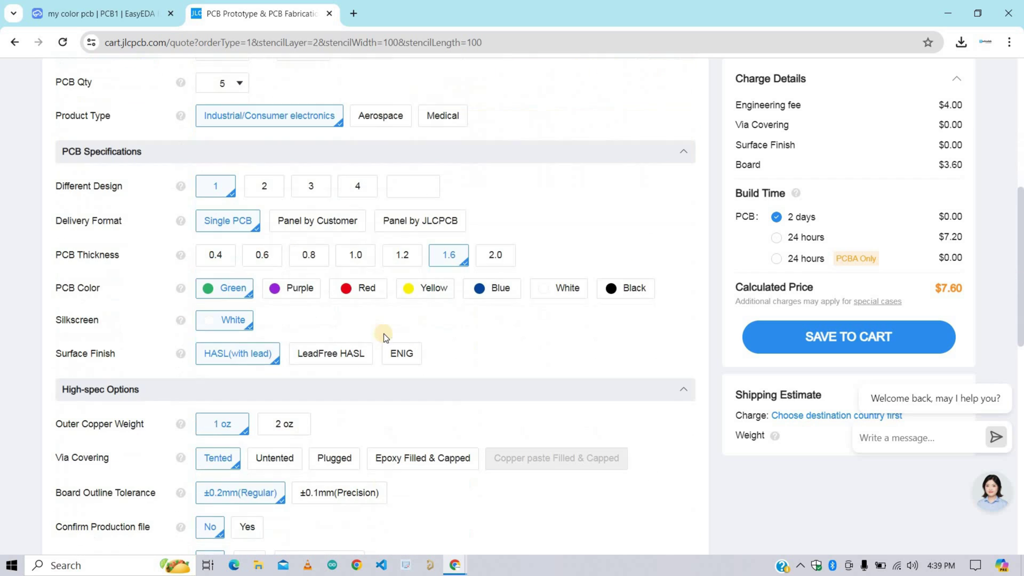
click(567, 288)
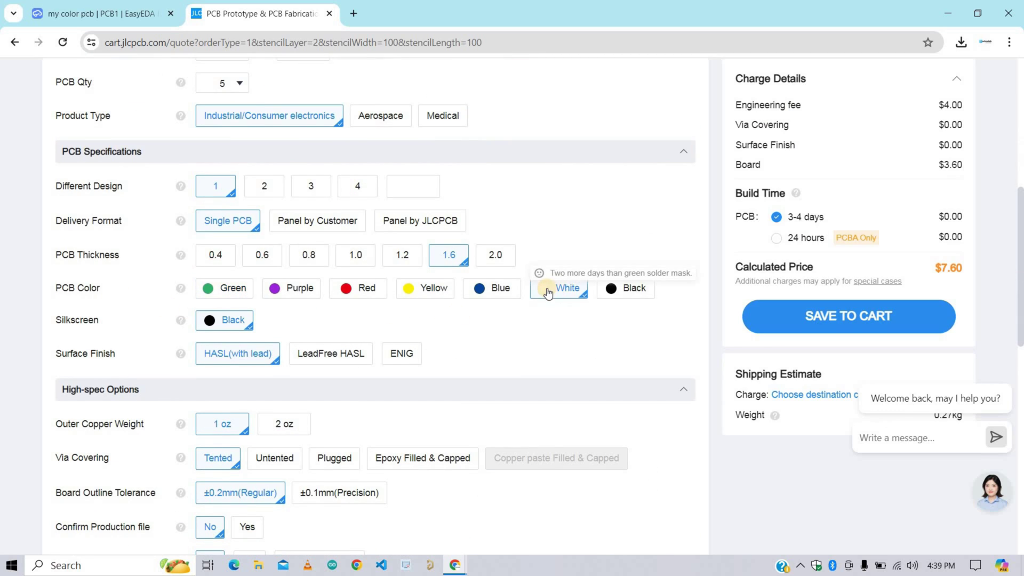
scroll(338, 300, down, 1)
click(406, 291)
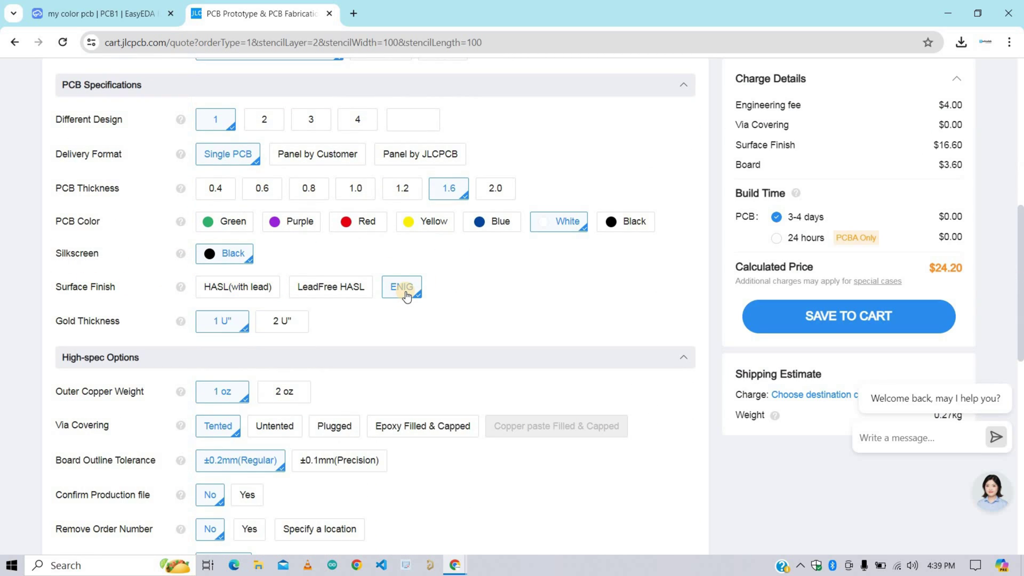
Set the silkscreen technology to EasyEDA multi-color silkscreen in the advanced PCB options
scroll(405, 291, down, 6)
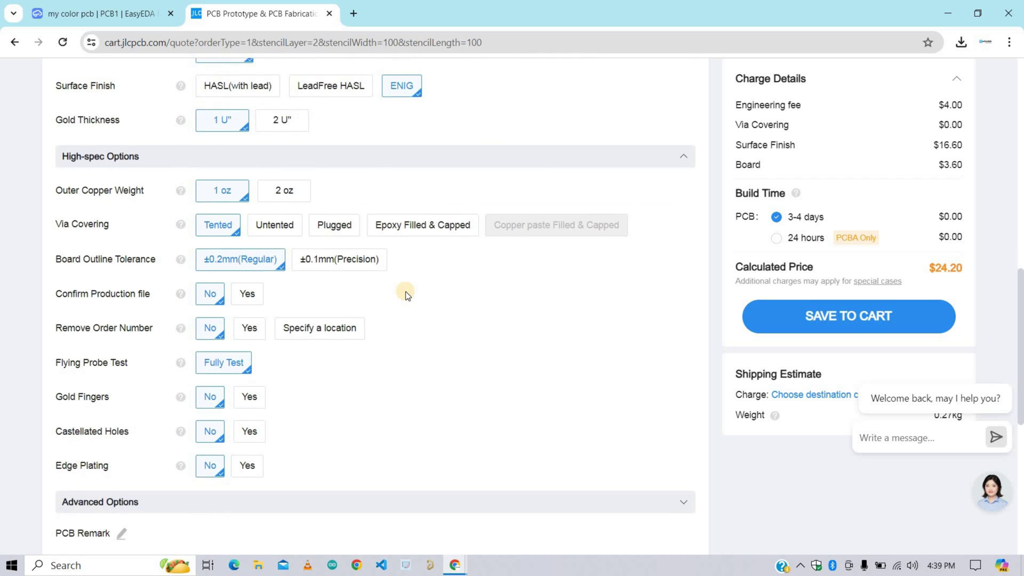
click(683, 303)
scroll(571, 270, down, 2)
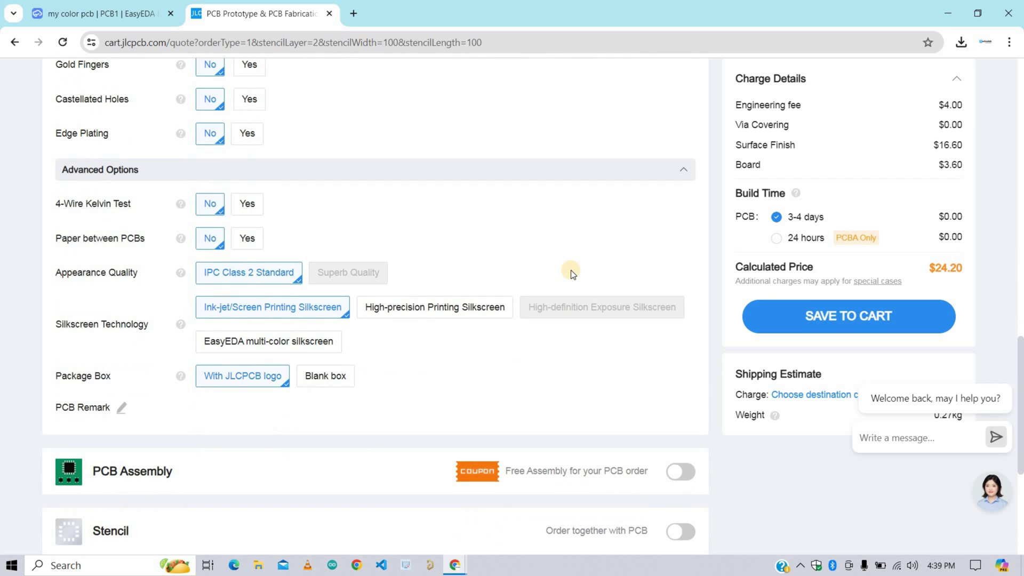
click(269, 346)
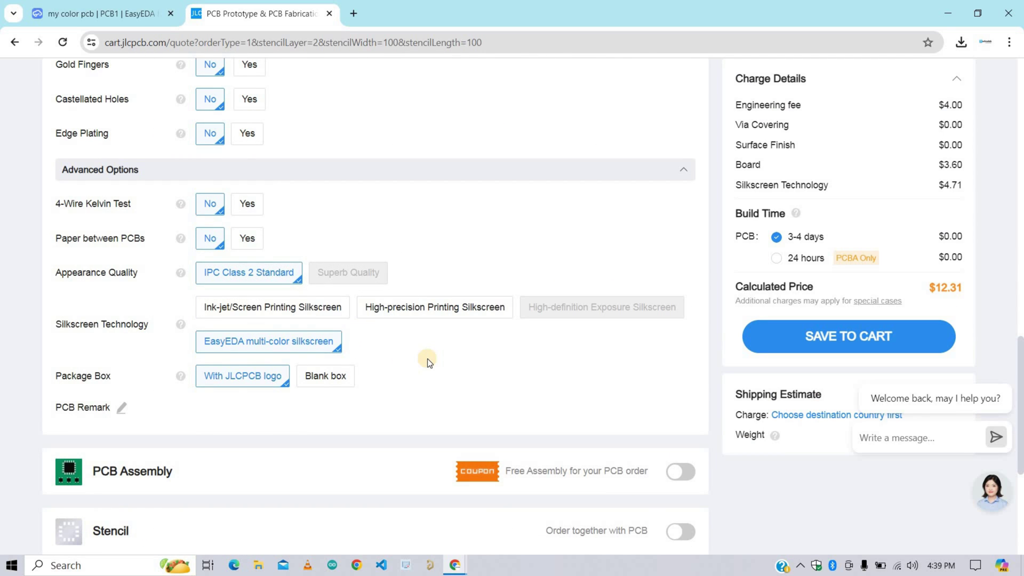
Enable PCB Assembly for the order
scroll(389, 264, down, 1)
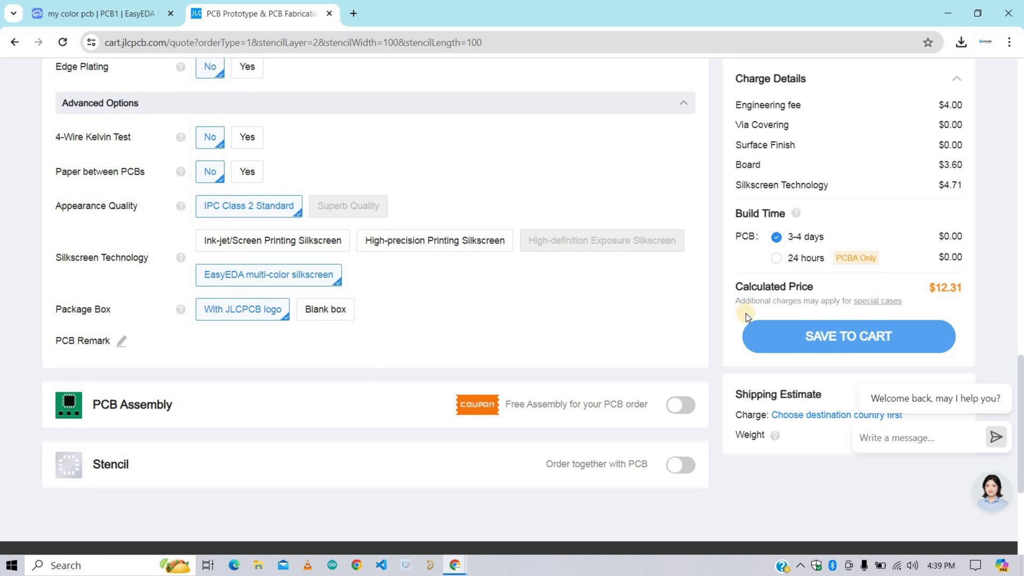
click(680, 406)
scroll(621, 318, down, 3)
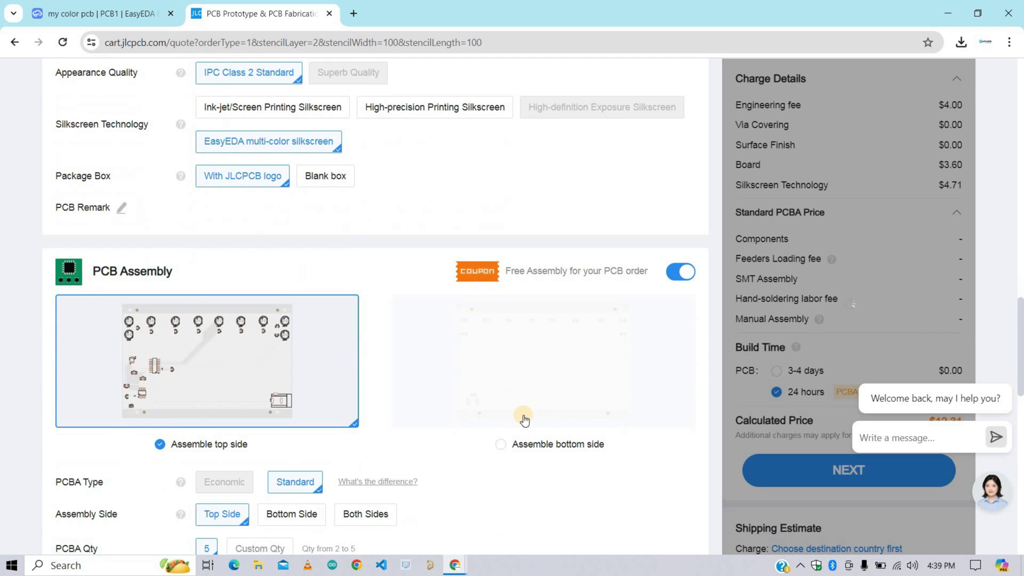
scroll(478, 421, down, 1)
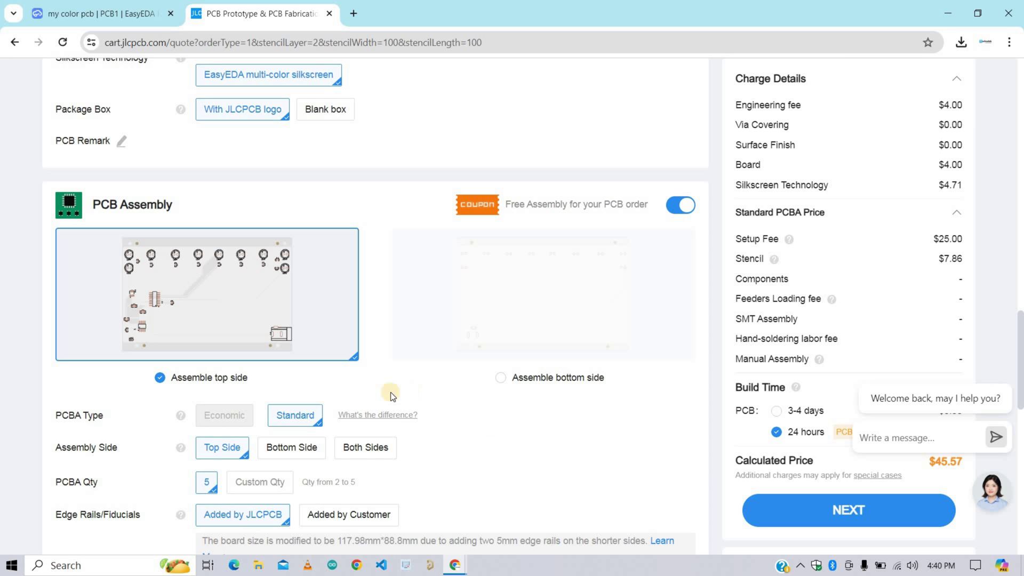
Try the Bottom Side and Both Sides assembly options and return the assembly side to Top Side
click(292, 452)
click(227, 450)
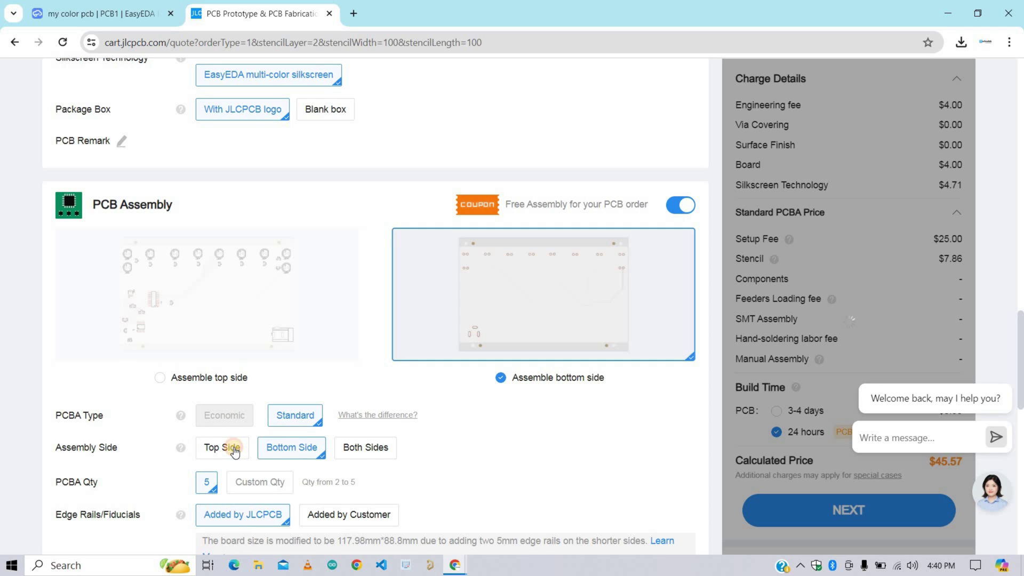
click(365, 449)
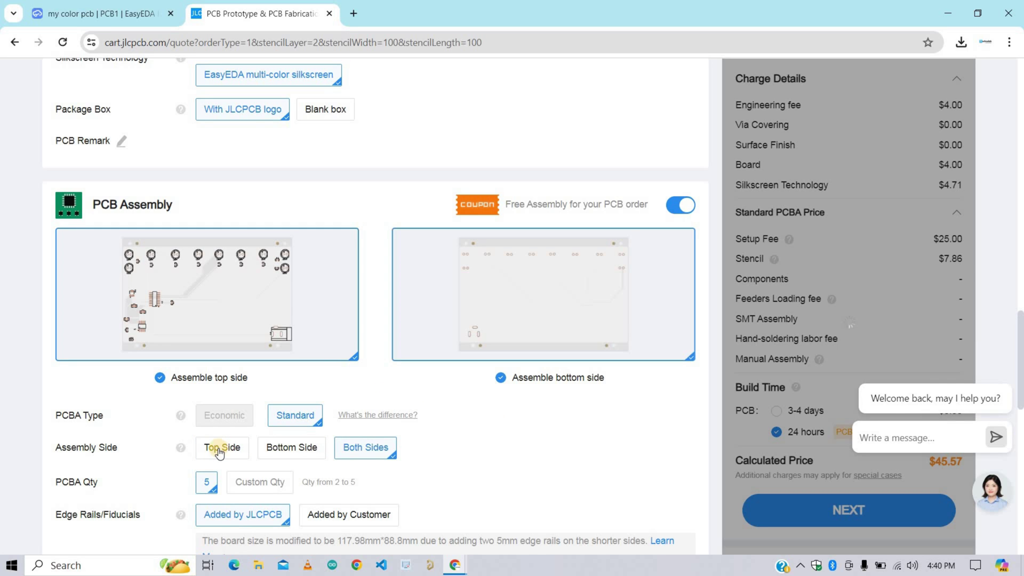
click(219, 451)
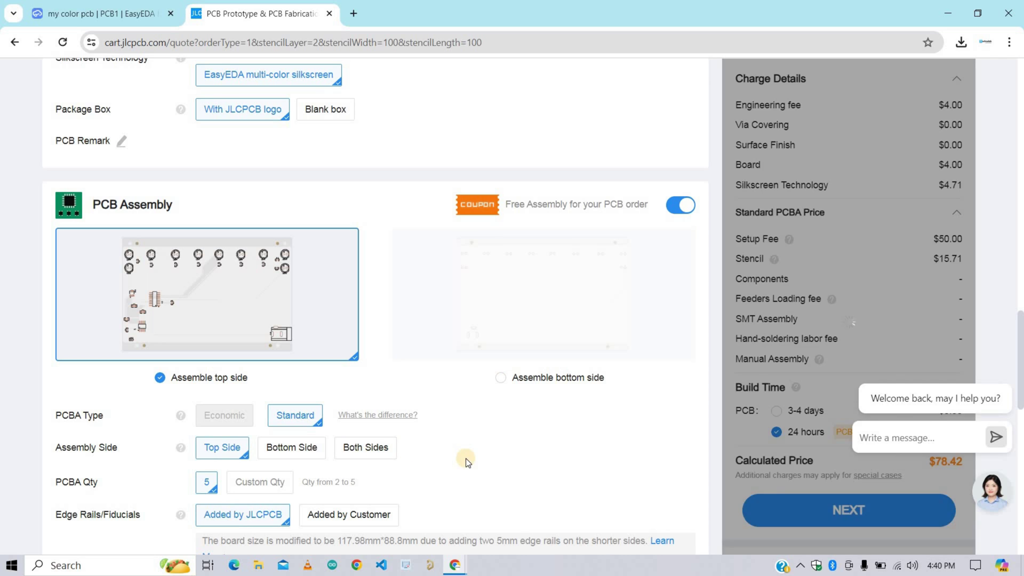
Confirm the assembly options and proceed to the bill of materials
scroll(466, 458, down, 10)
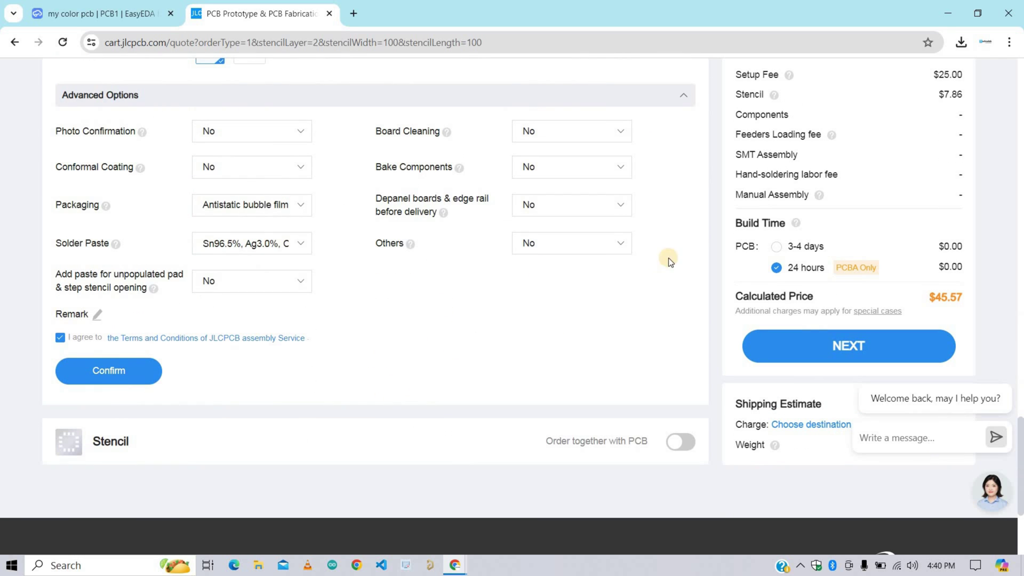
click(117, 372)
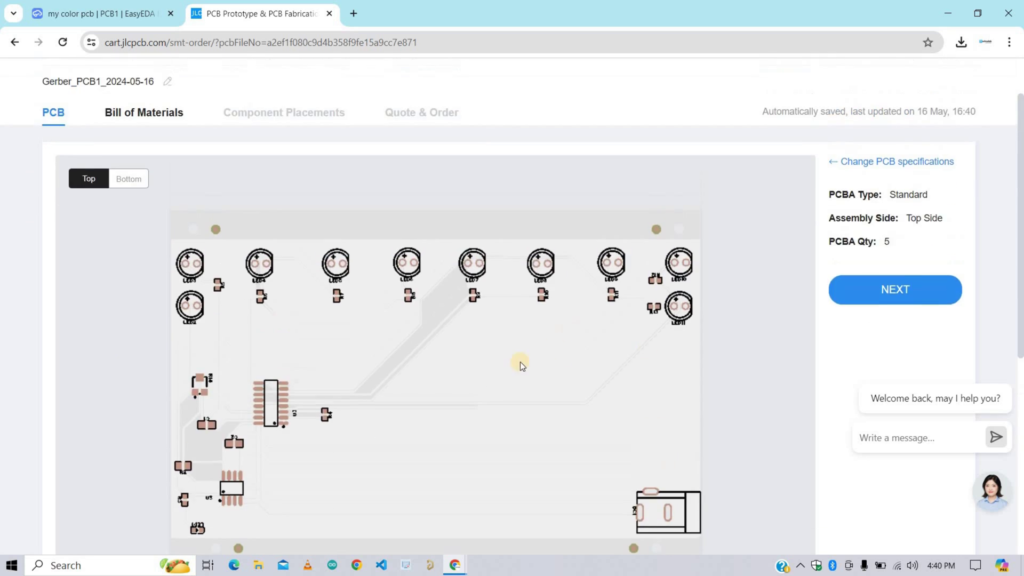
click(888, 354)
Upload BOM_Board1_PCB1_2024-05-16.xlsx as the BOM and PickAndPlace_PCB1_2024-05-16.csv as the CPL, and process both files
click(267, 264)
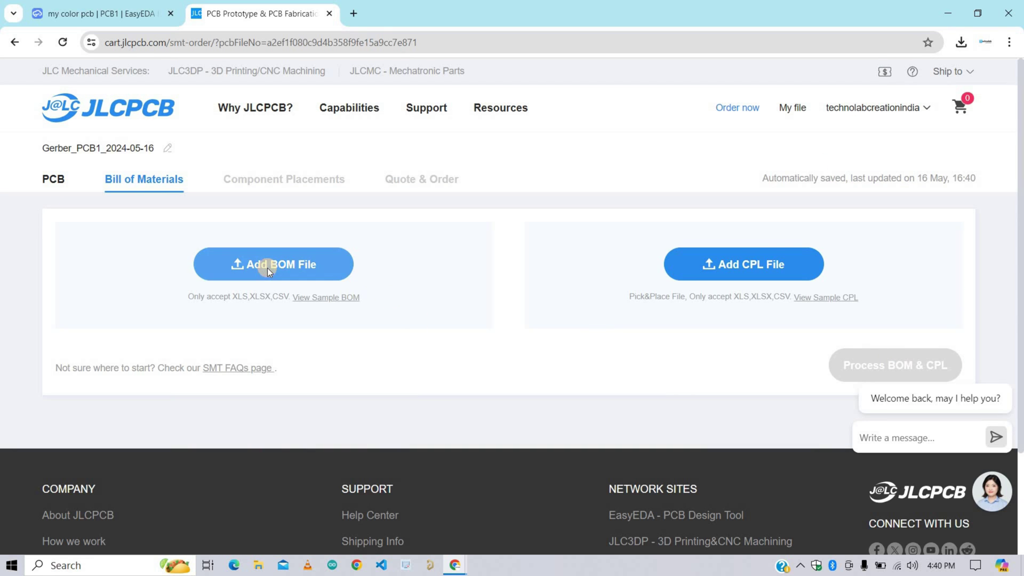
double_click(229, 128)
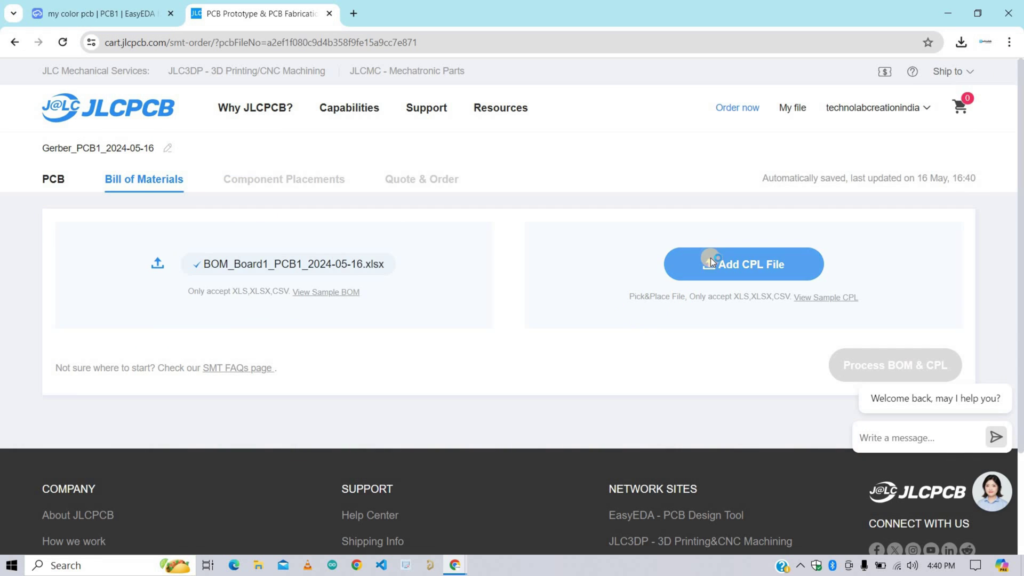
click(711, 258)
click(152, 138)
double_click(153, 139)
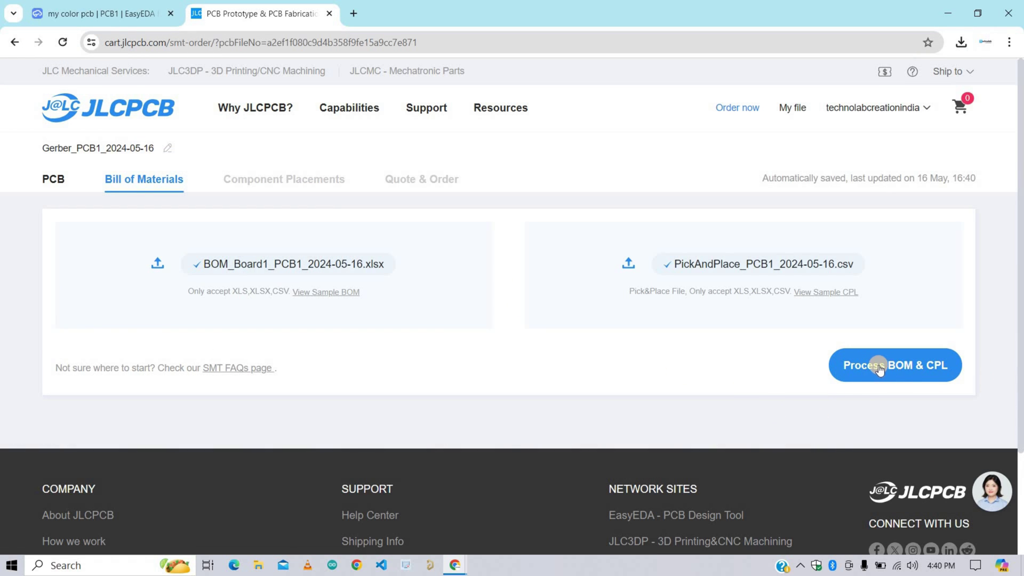
click(895, 366)
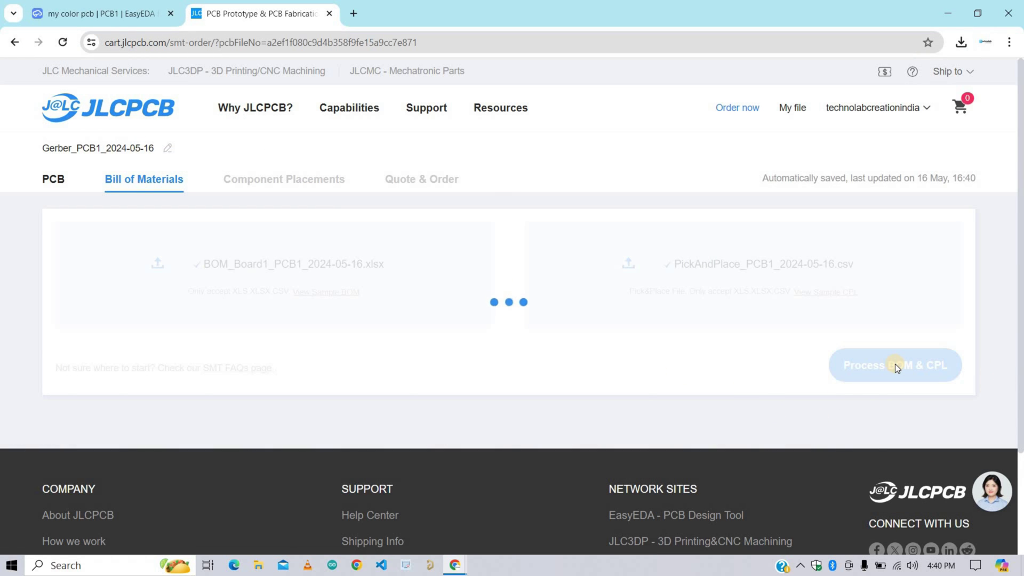
Review the matched top-side parts, keep U5 and U3 selected, and proceed to the component placements
scroll(690, 402, down, 4)
scroll(576, 330, up, 3)
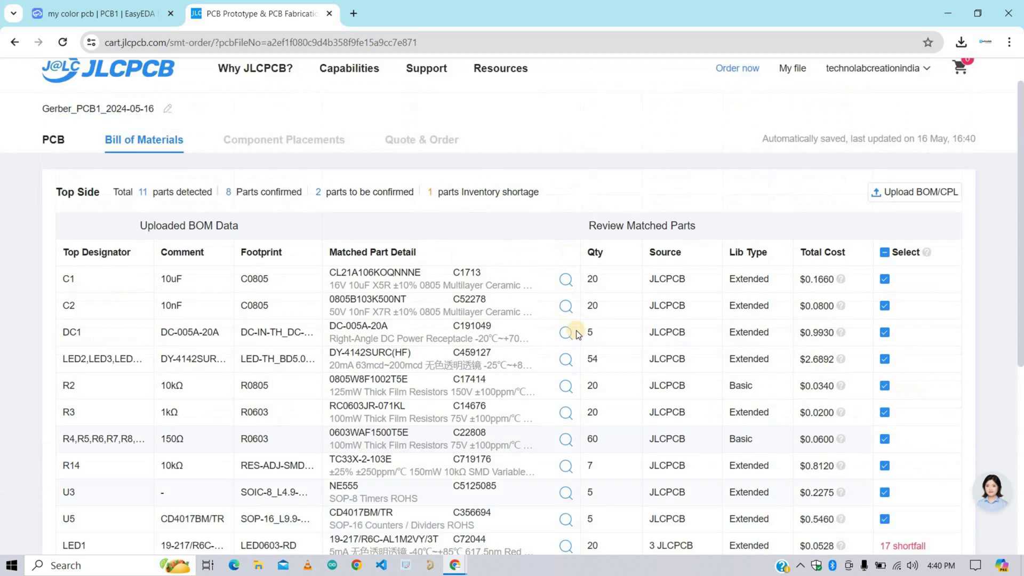
scroll(576, 330, down, 2)
scroll(760, 295, up, 1)
scroll(380, 285, down, 1)
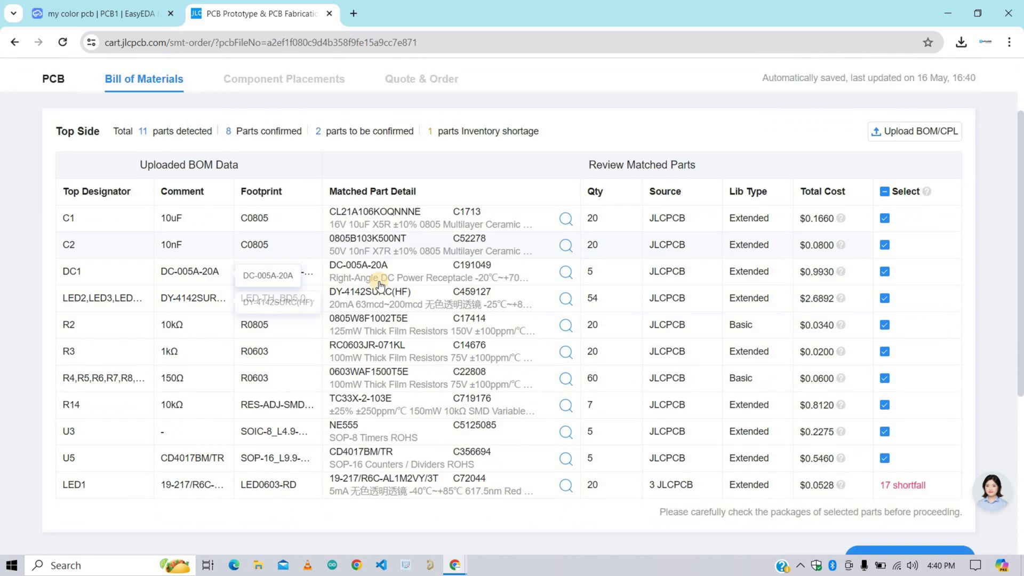
scroll(703, 351, down, 1)
scroll(702, 351, up, 1)
click(884, 425)
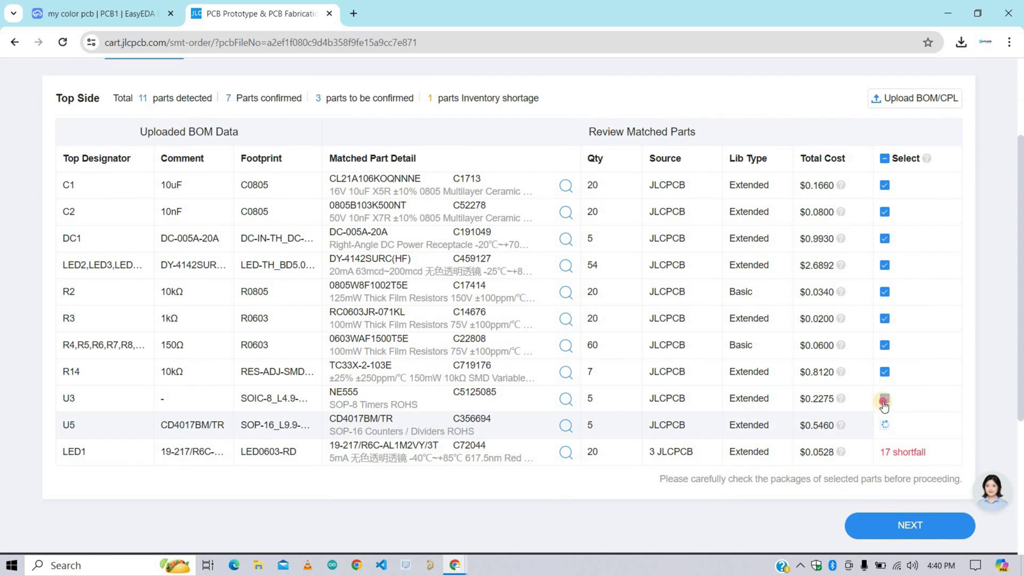
click(884, 401)
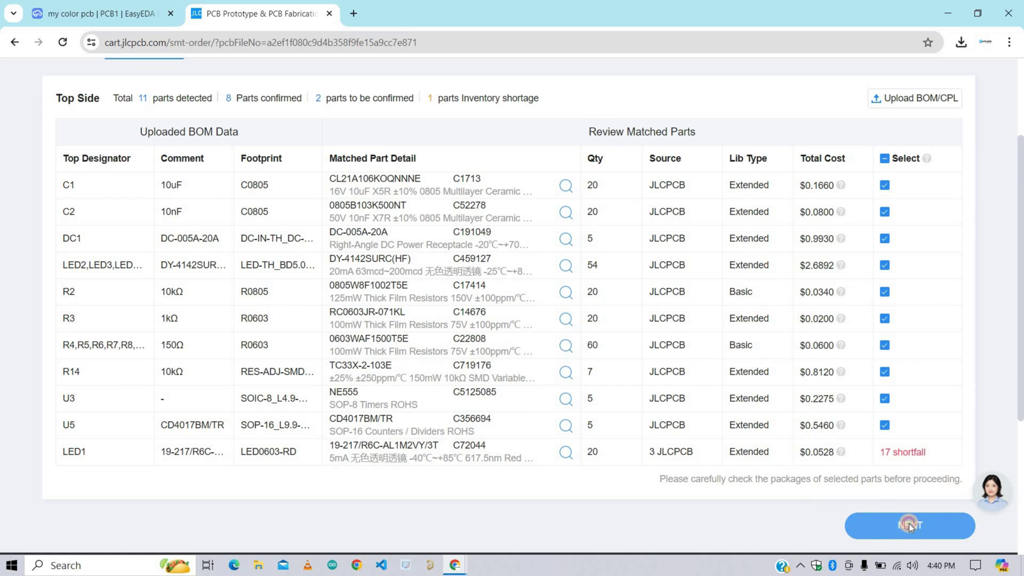
click(909, 524)
click(657, 395)
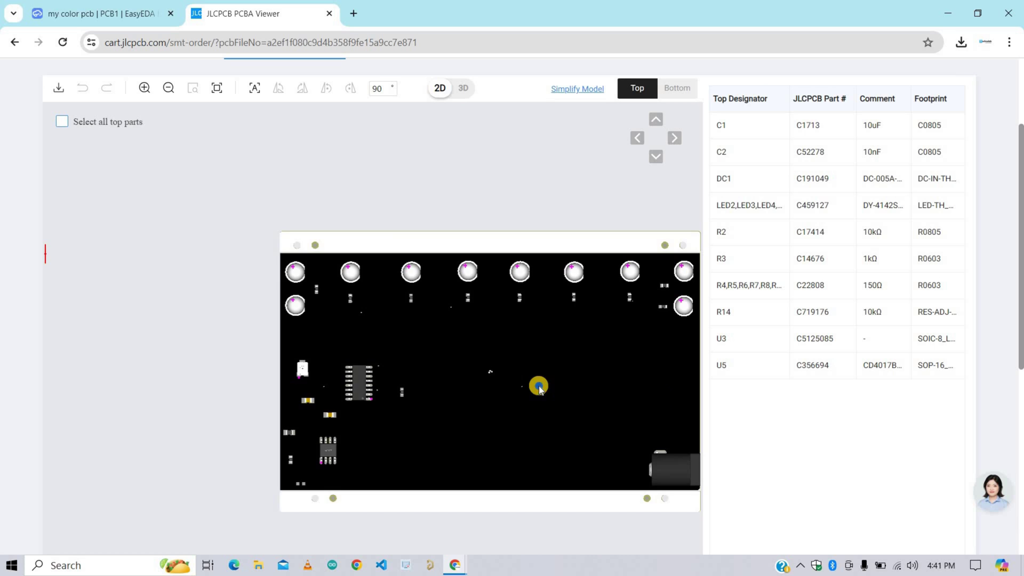
Inspect the component placements on the top side of the board and proceed to the quote and order
drag(540, 388, 371, 367)
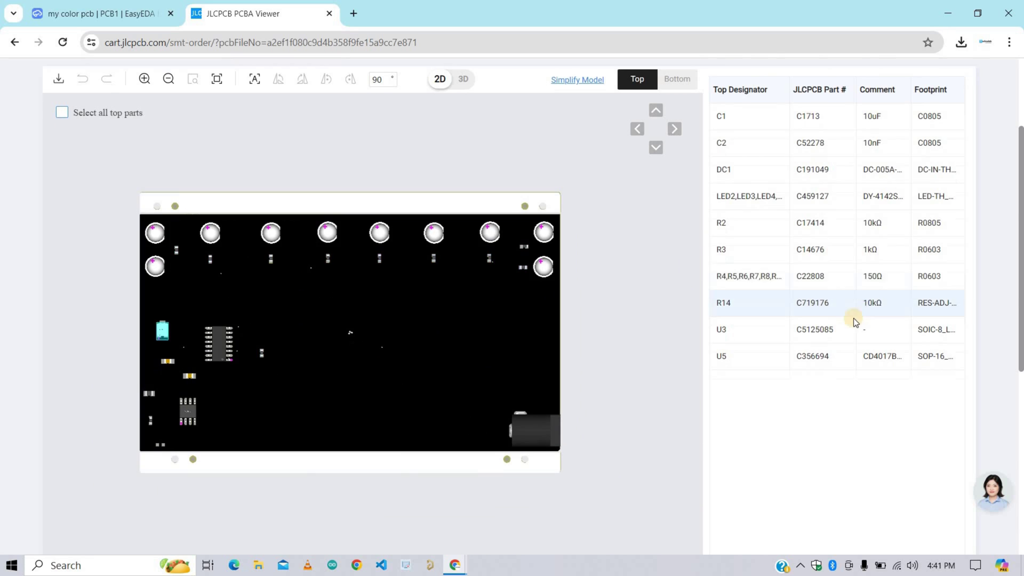
scroll(853, 318, down, 5)
click(834, 282)
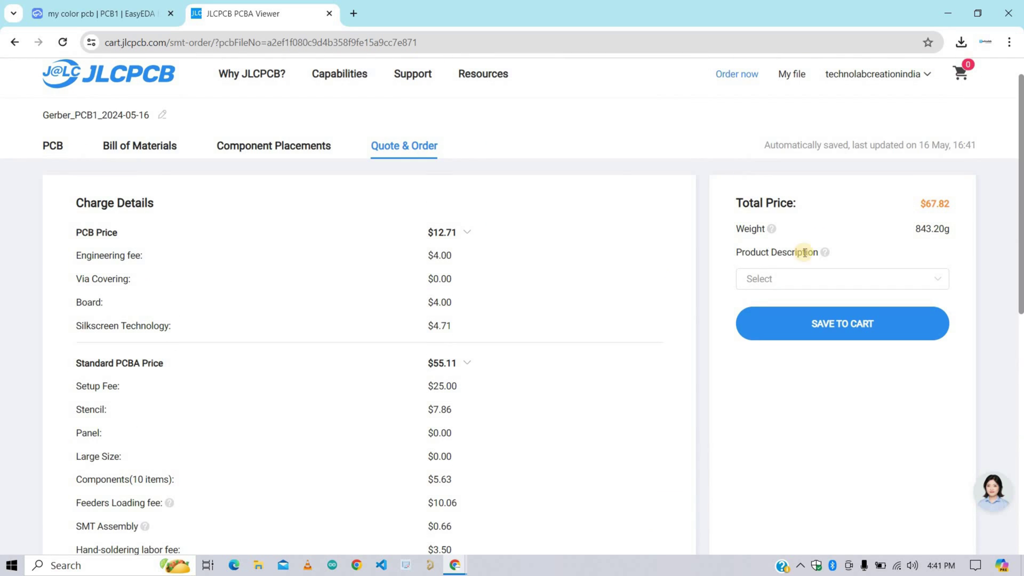
Set the product description to Others / Others with the text "Colour silkscreen PCB for test." and save the order to the cart
click(778, 279)
scroll(784, 347, down, 2)
click(767, 367)
click(833, 316)
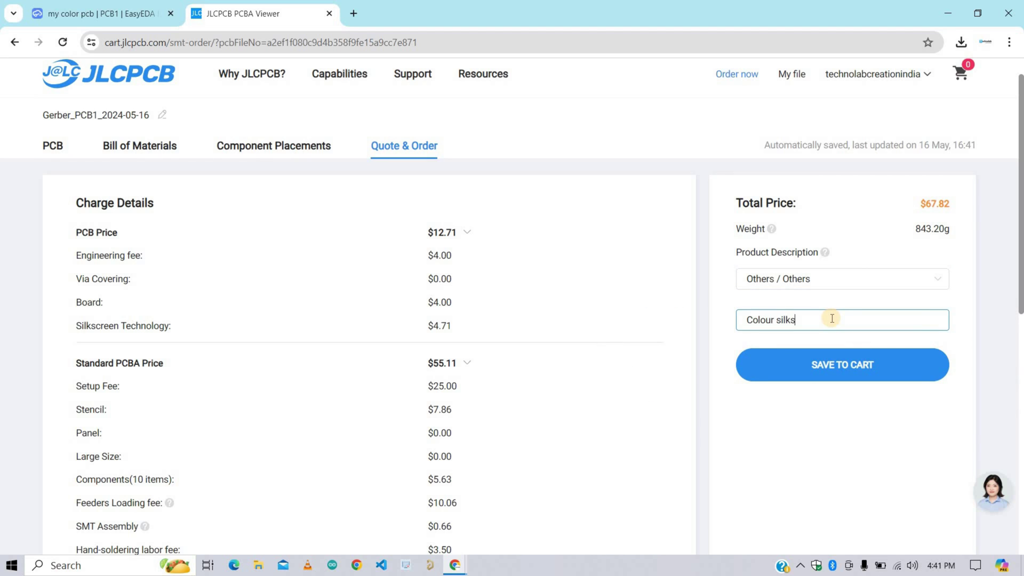
text(Colour silkscreen PCB for test)
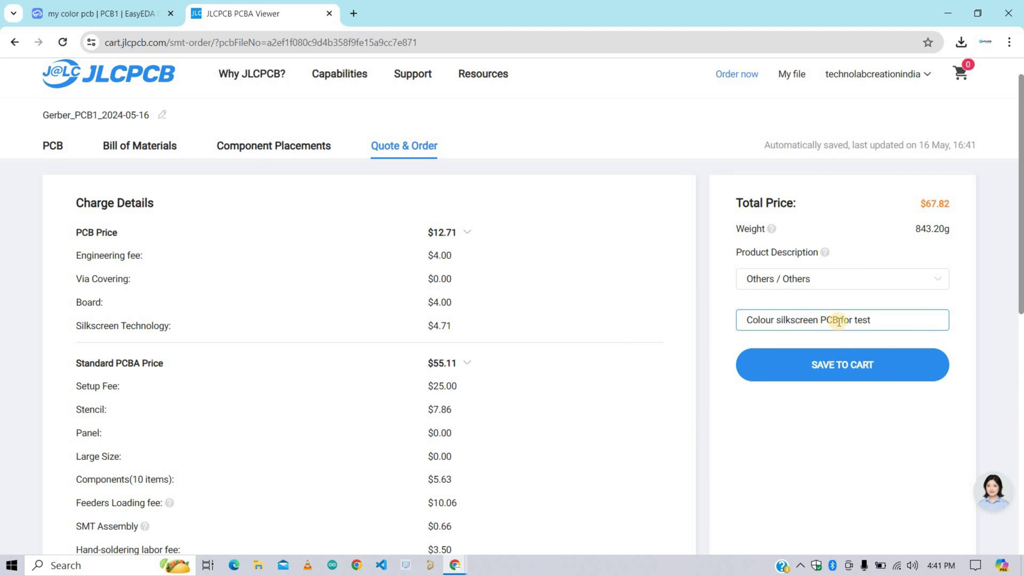
text(.)
click(830, 371)
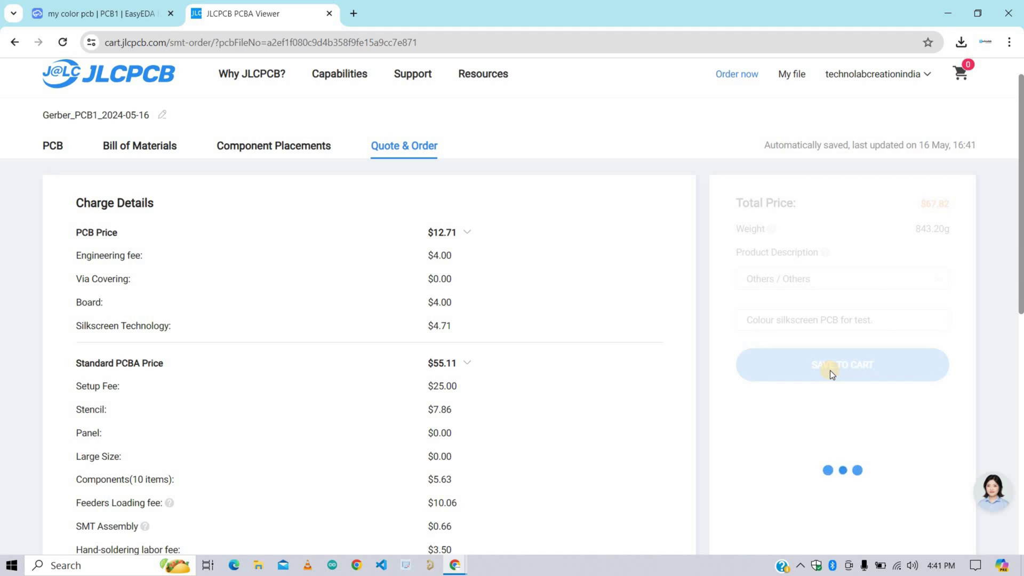